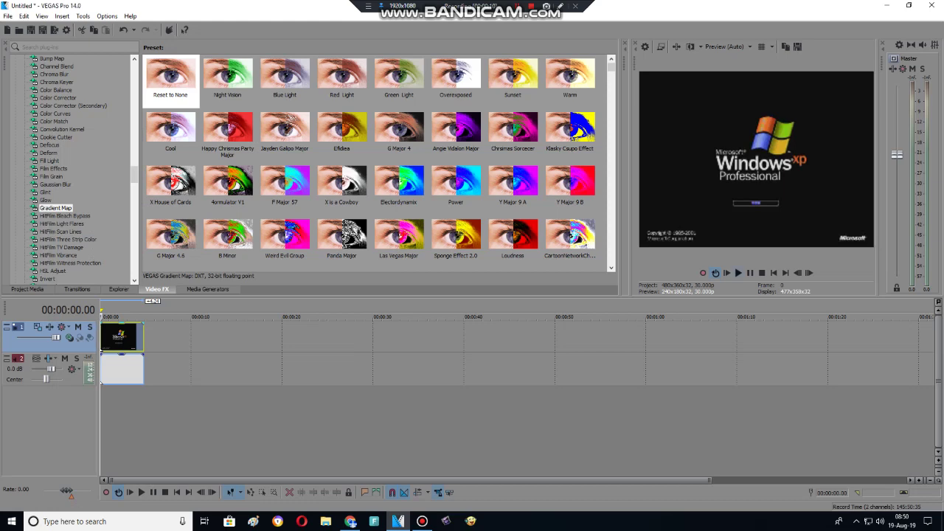
# Step: Split the Windows XP startup clip at 00:00:01.15 and move the remaining part to about 52 seconds on the timeline
pyautogui.click(751, 273)
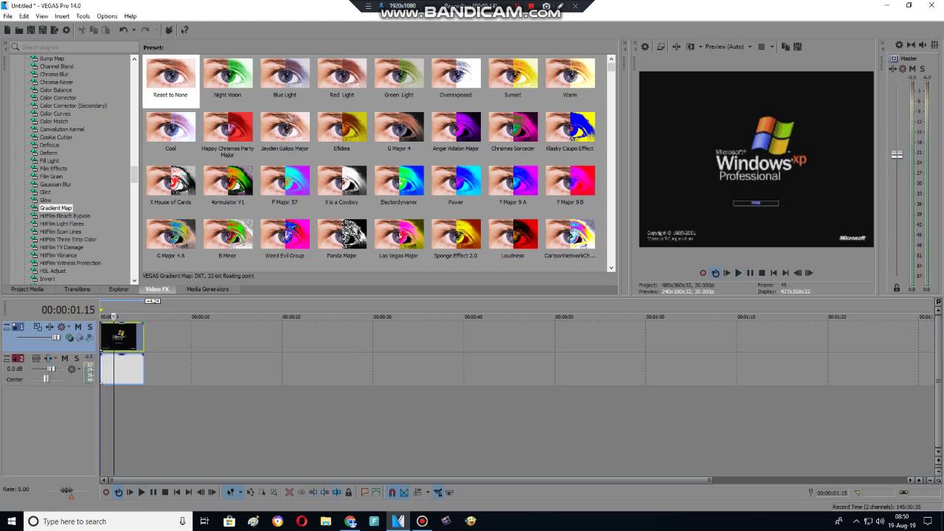
pyautogui.click(751, 273)
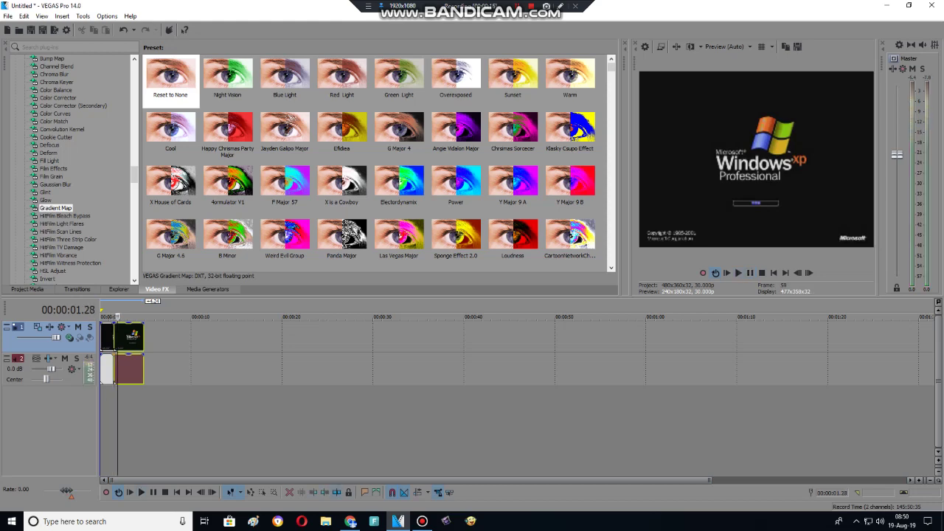
pyautogui.moveTo(129, 339); pyautogui.dragTo(593, 339)
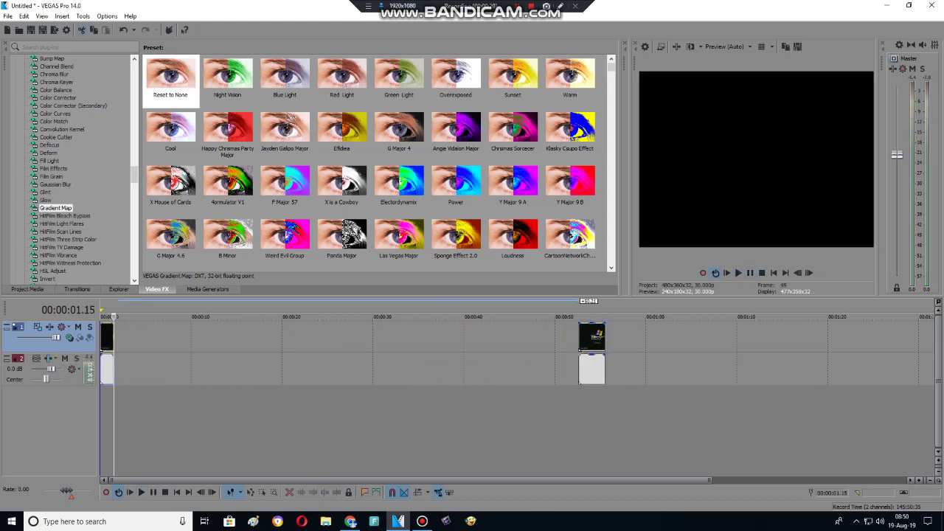
# Step: Reverse the copy of the first segment placed after it and flip its picture horizontally in Event Pan/Crop
pyautogui.rightClick(119, 369)
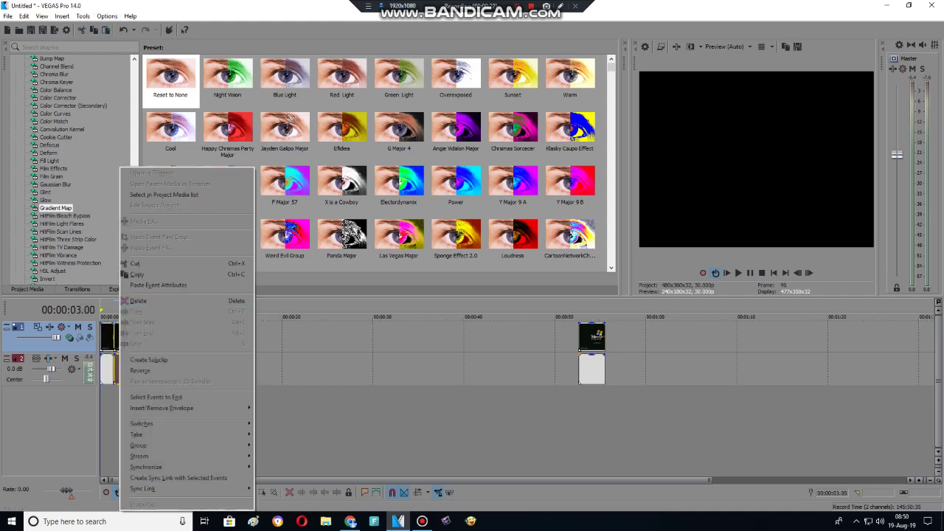
pyautogui.click(163, 360)
pyautogui.rightClick(121, 365)
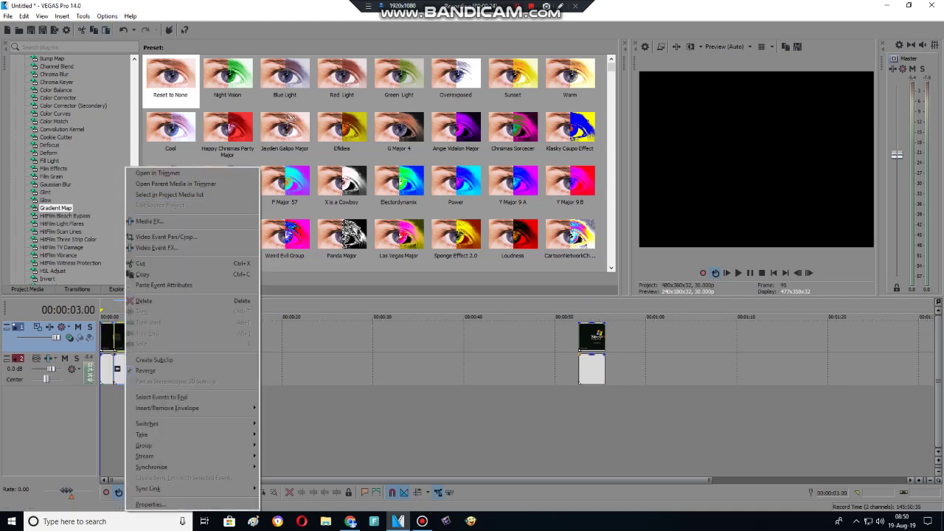
pyautogui.click(151, 239)
pyautogui.rightClick(316, 226)
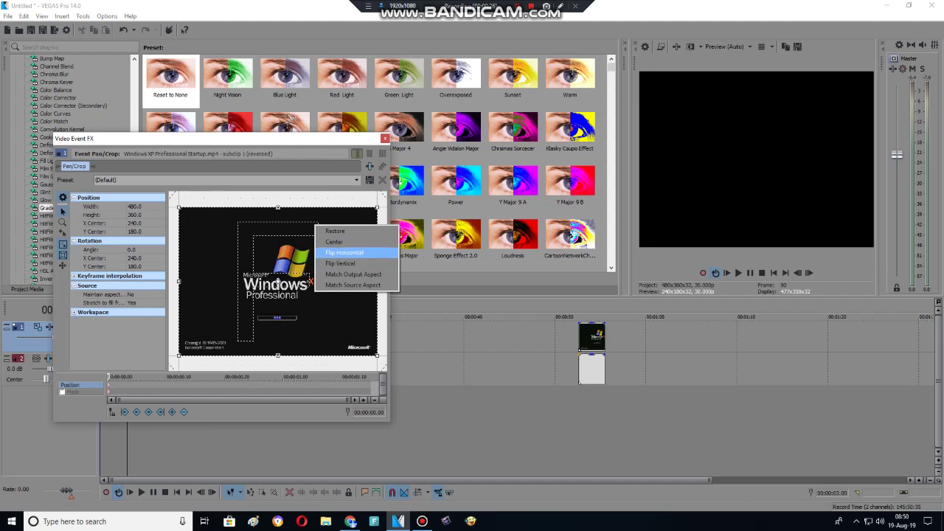
pyautogui.click(344, 253)
pyautogui.click(384, 138)
# Step: Split the moved remainder clip a few frames after its start, at 00:00:52.23
pyautogui.click(581, 339)
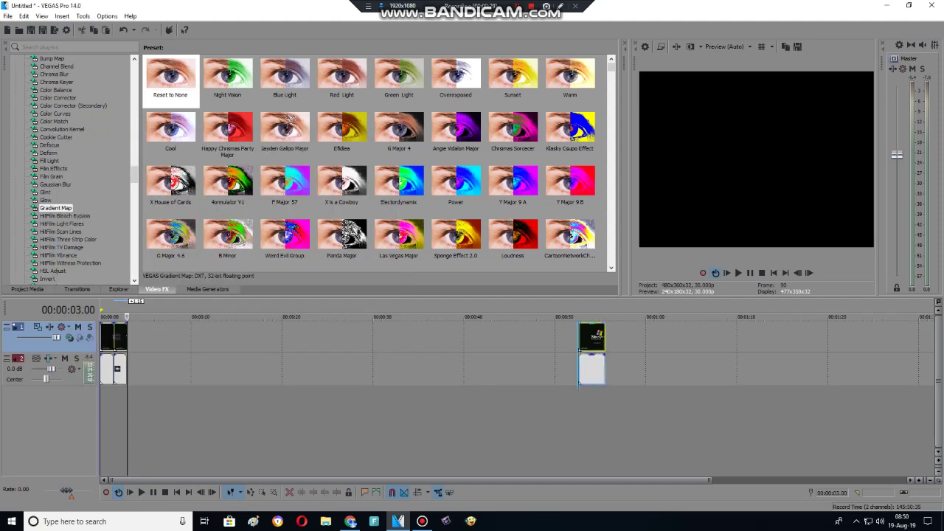
pyautogui.click(809, 273)
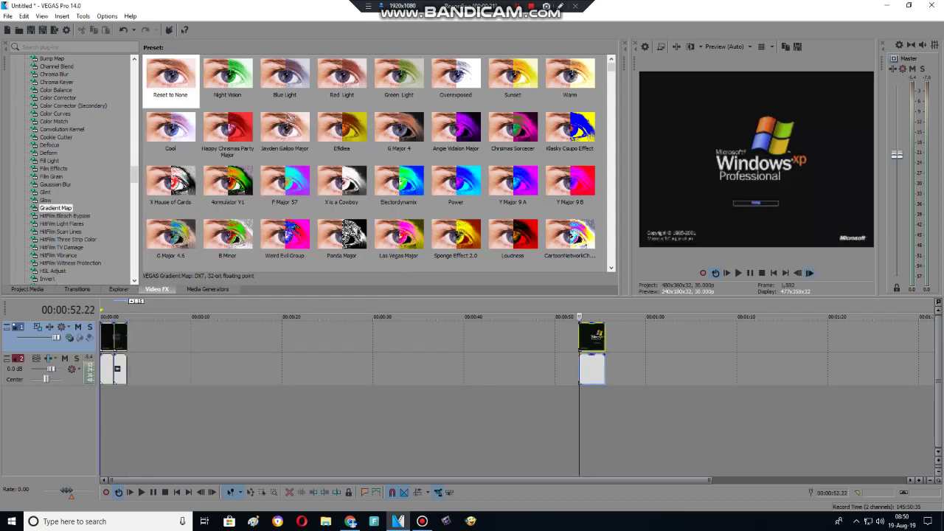
pyautogui.click(809, 272)
pyautogui.click(809, 272)
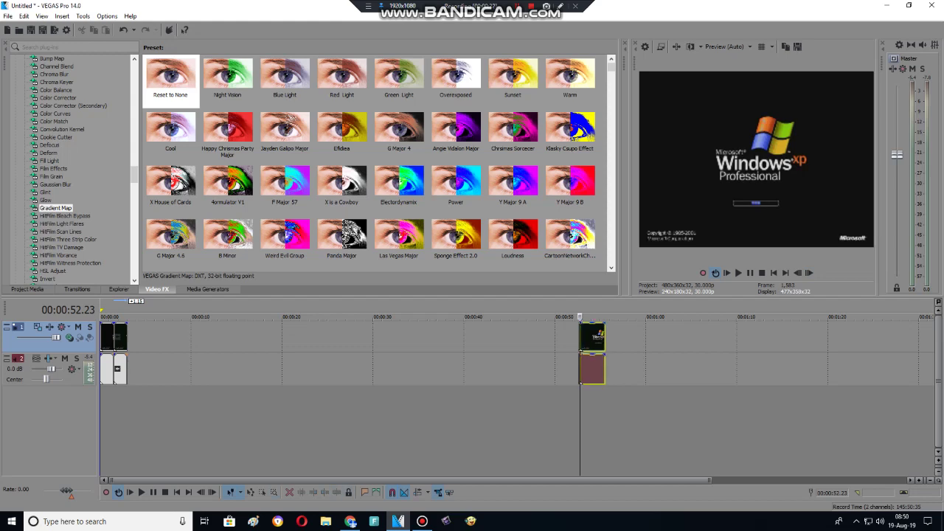
pyautogui.scroll(5, 516, 355)
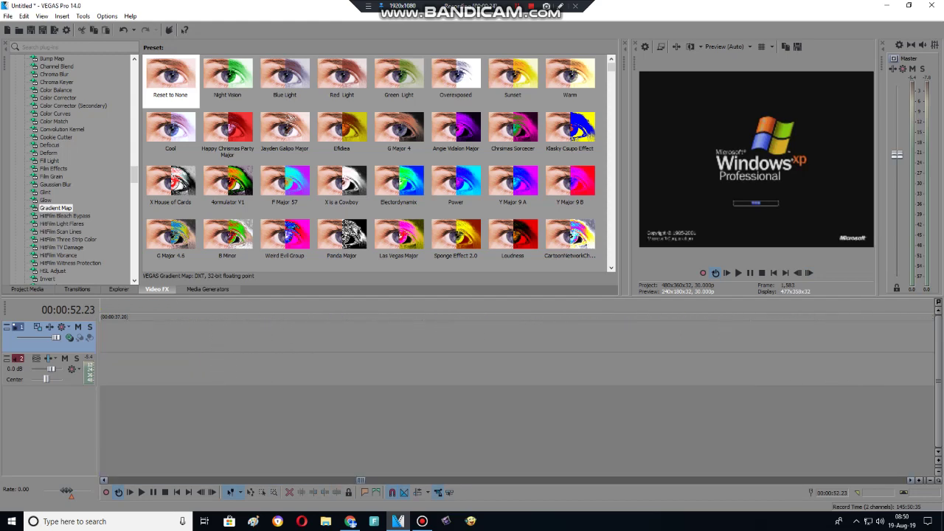
pyautogui.scroll(-8, 517, 355)
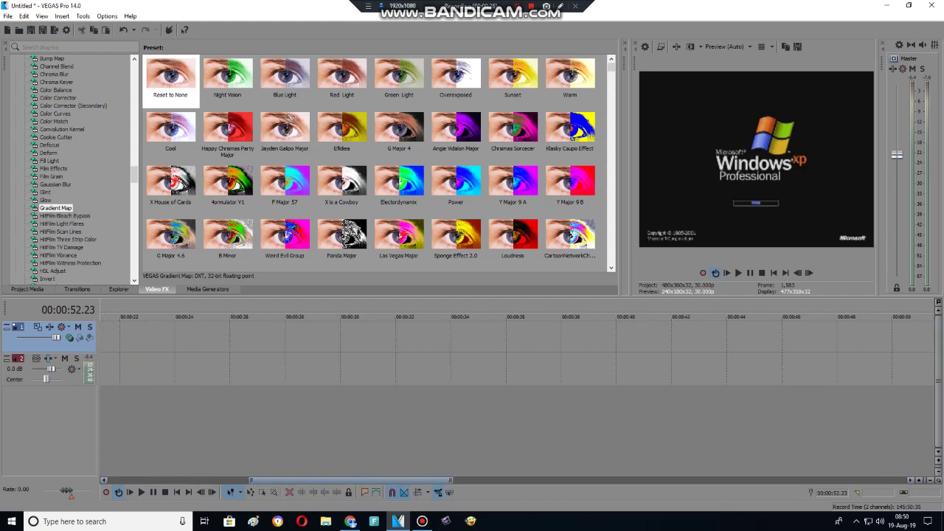
pyautogui.scroll(-3, 516, 355)
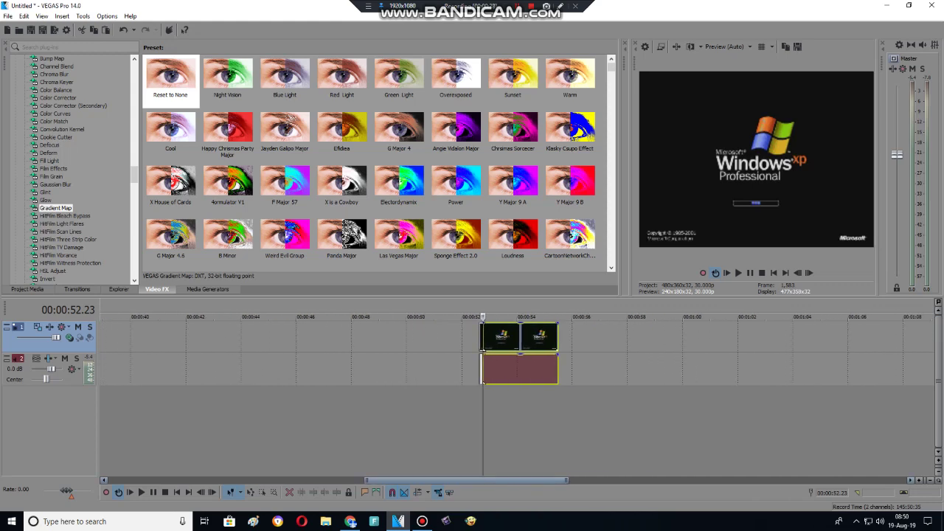
pyautogui.scroll(4, 517, 355)
pyautogui.scroll(4, 516, 354)
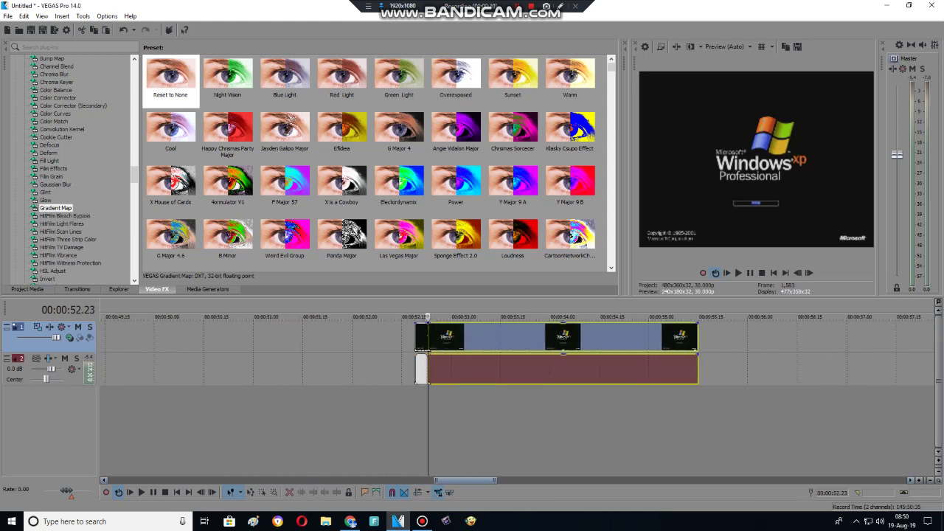
# Step: Shorten the small segment at the start of the moved clip so that it ends at 00:00:52.22
pyautogui.click(421, 369)
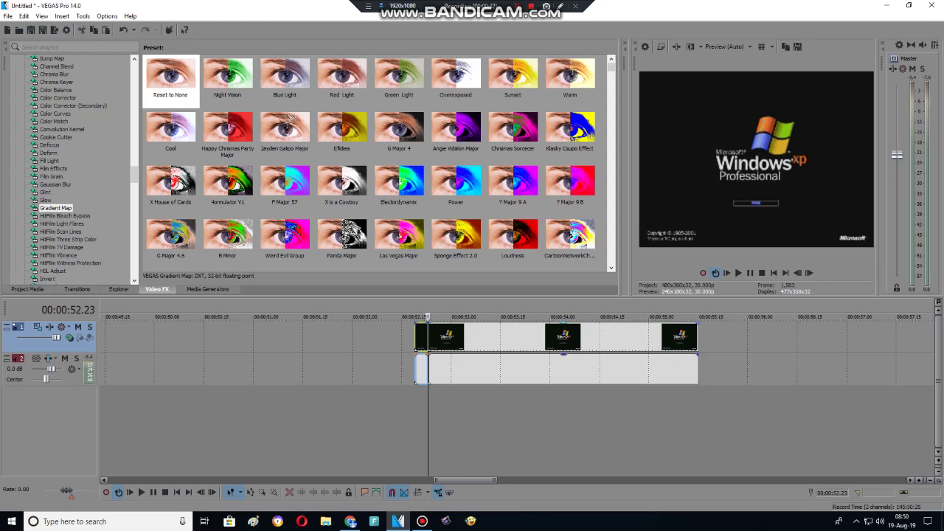
pyautogui.press('Left')
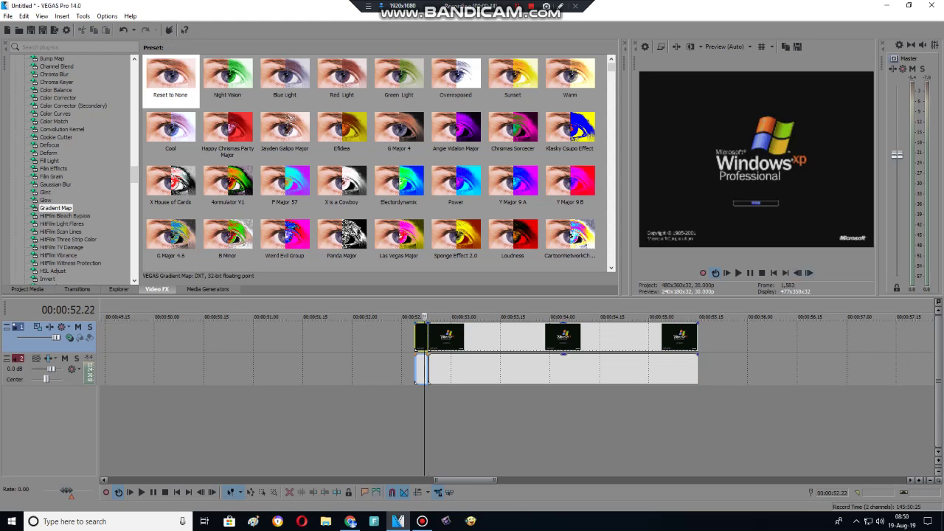
pyautogui.press('Delete')
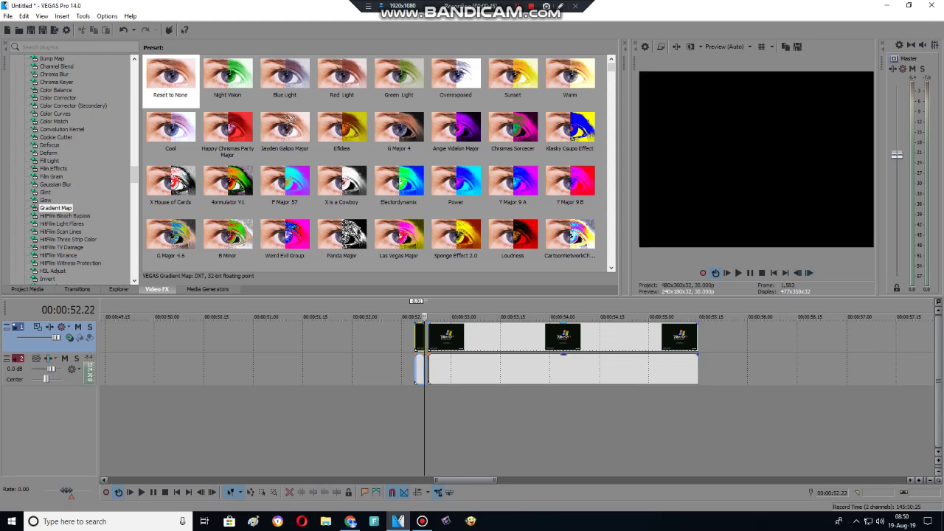
pyautogui.hotkey('ctrl', 'z')
# Step: Move the short segment back to 00:00:03.00, directly after the reversed clip
pyautogui.hscroll(-5, 516, 355)
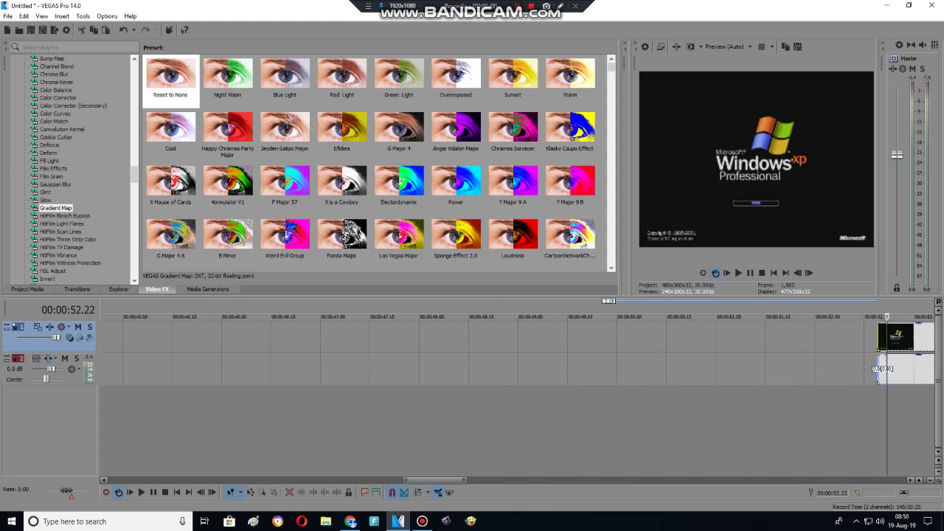
pyautogui.hscroll(-15, 516, 354)
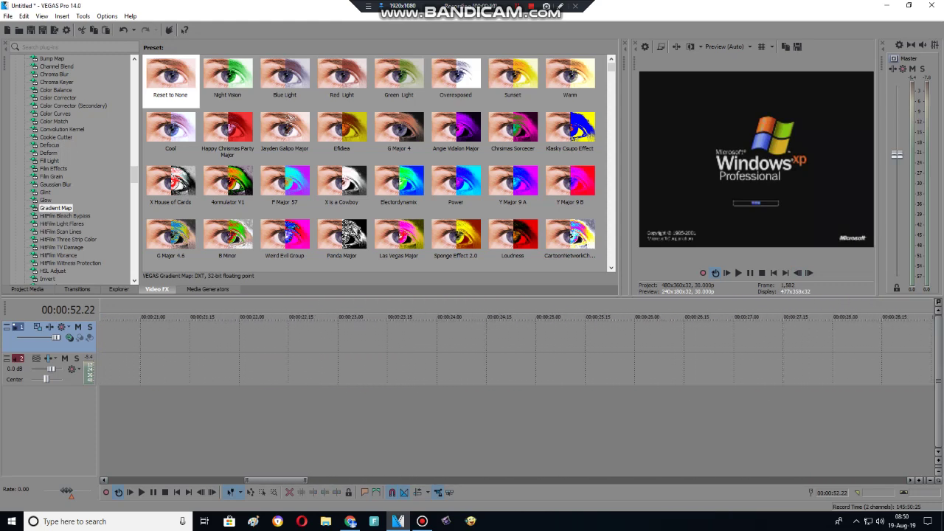
pyautogui.hscroll(-12, 156, 368)
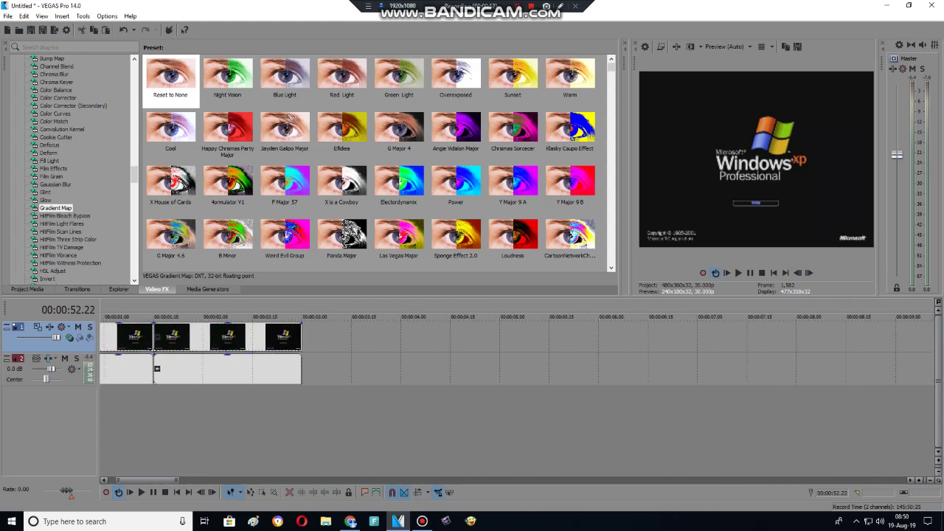
pyautogui.moveTo(324, 369); pyautogui.dragTo(303, 381)
pyautogui.click(302, 381)
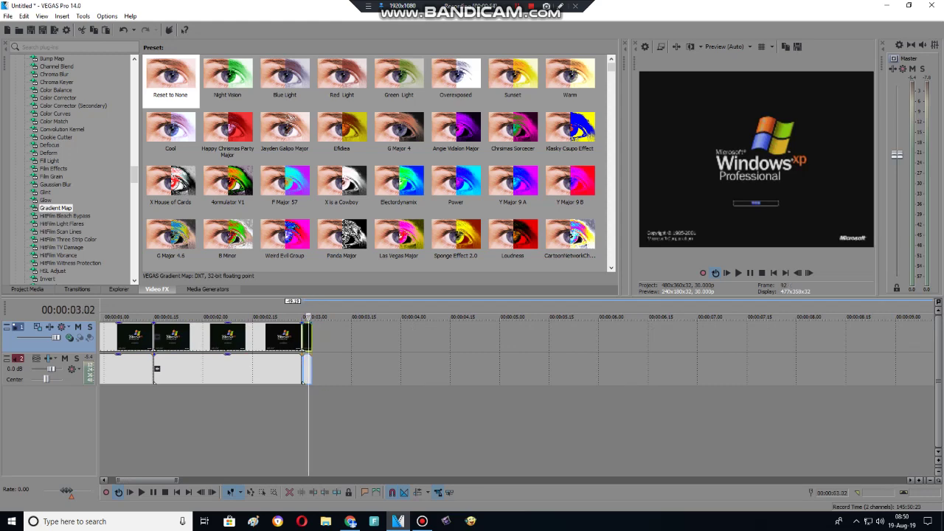
# Step: Examine the Event Pan/Crop settings of the reversed clip and of the short segment after it
pyautogui.rightClick(304, 340)
pyautogui.click(325, 344)
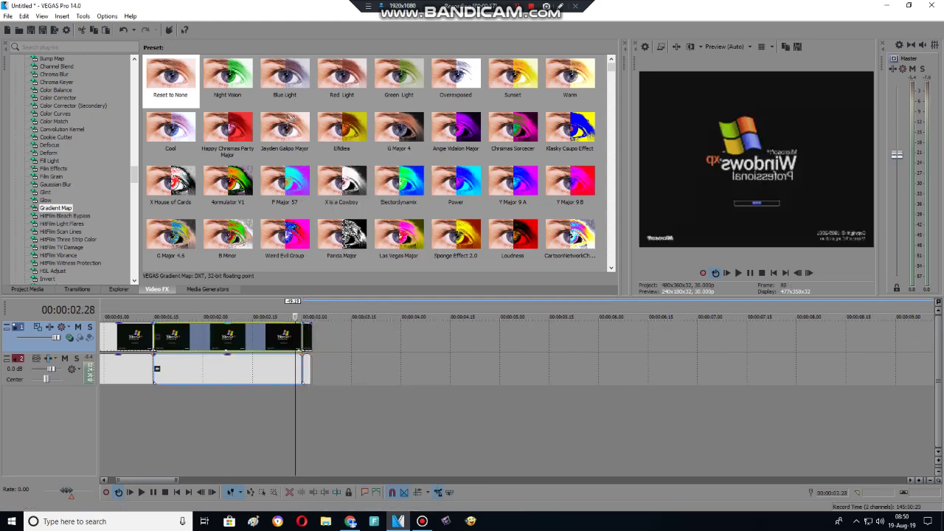
pyautogui.rightClick(297, 340)
pyautogui.click(336, 237)
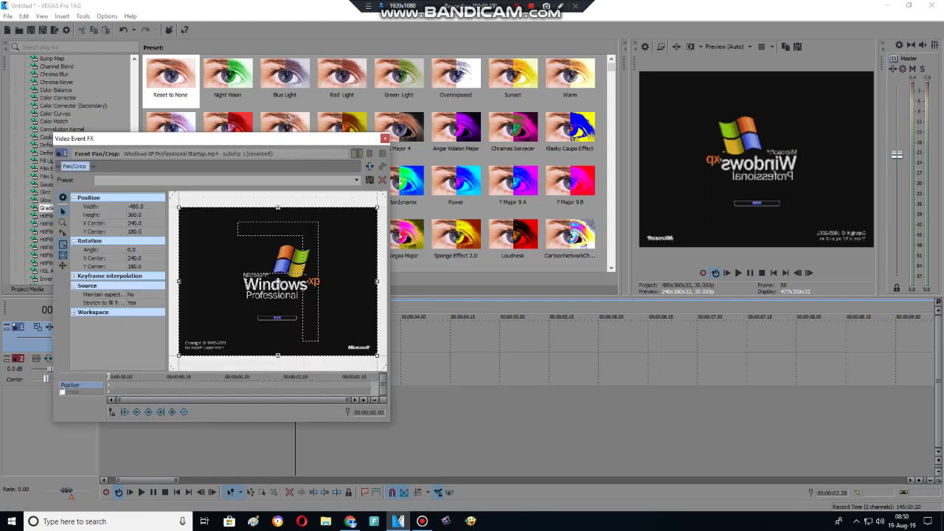
pyautogui.click(385, 138)
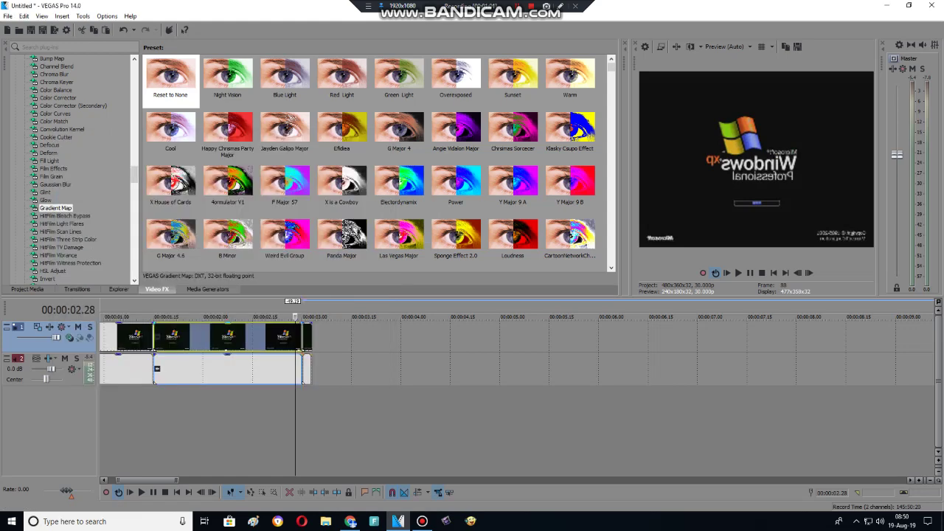
pyautogui.click(308, 340)
pyautogui.rightClick(308, 339)
pyautogui.click(347, 195)
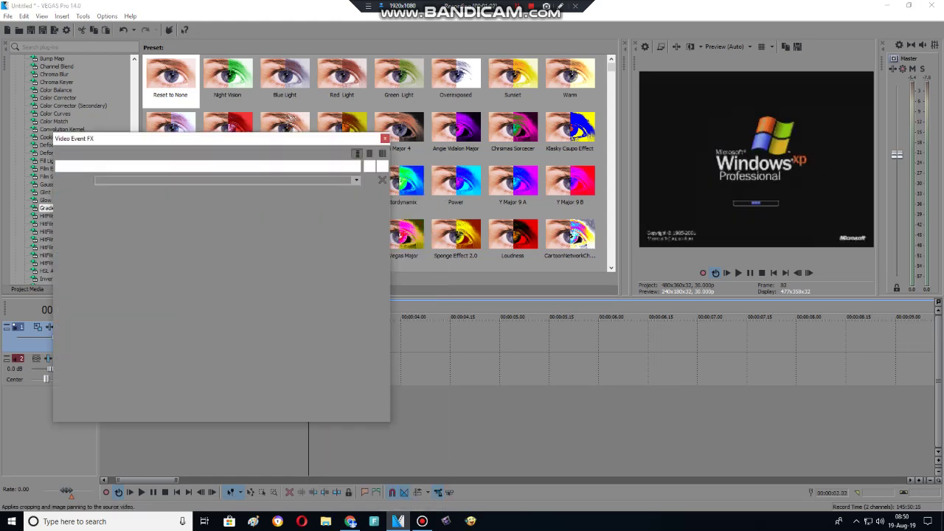
pyautogui.click(384, 138)
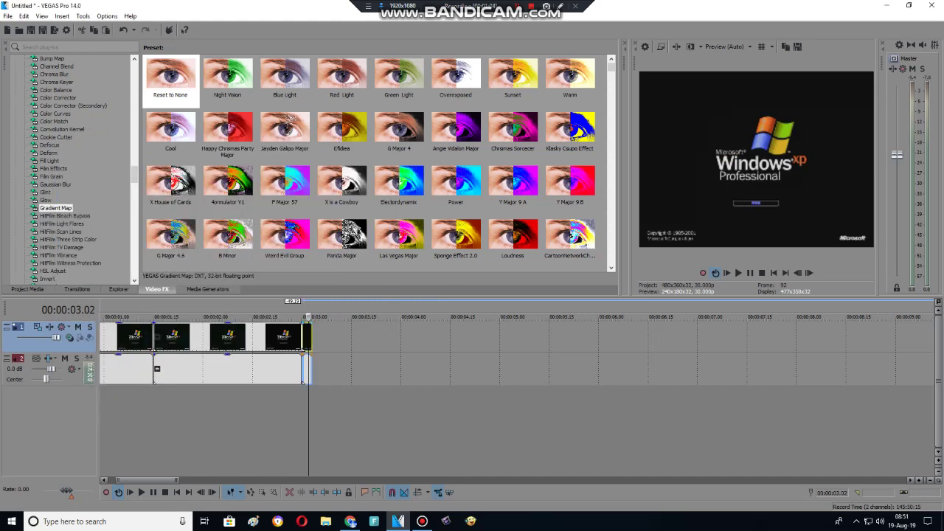
# Step: Apply the Channel Blend effect with the Red Only preset to the short segment after the reversed clip
pyautogui.click(56, 66)
pyautogui.click(399, 82)
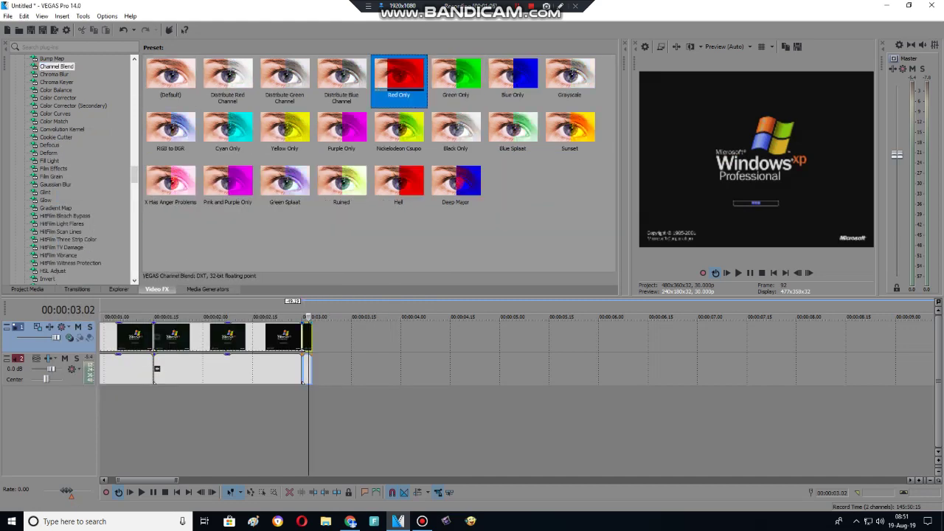
pyautogui.moveTo(398, 81); pyautogui.dragTo(280, 339)
pyautogui.click(382, 166)
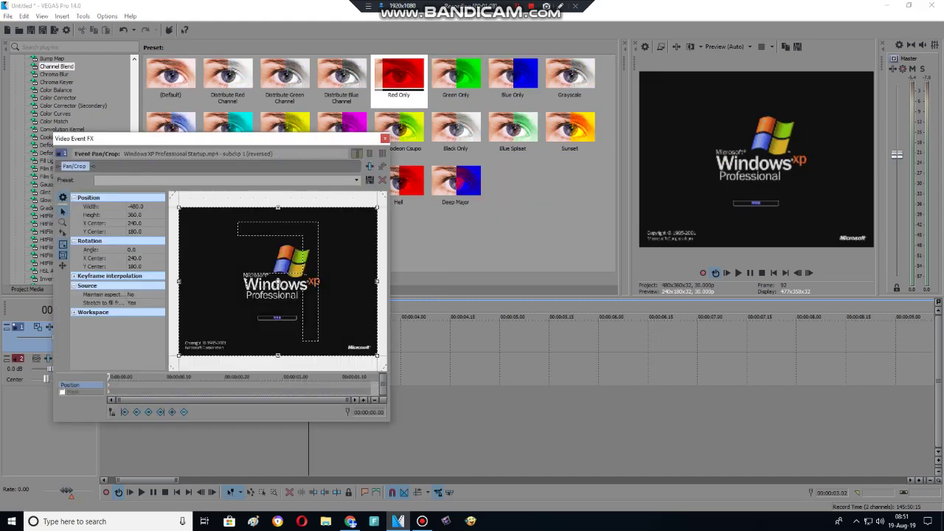
pyautogui.click(384, 138)
pyautogui.moveTo(398, 81); pyautogui.dragTo(281, 339)
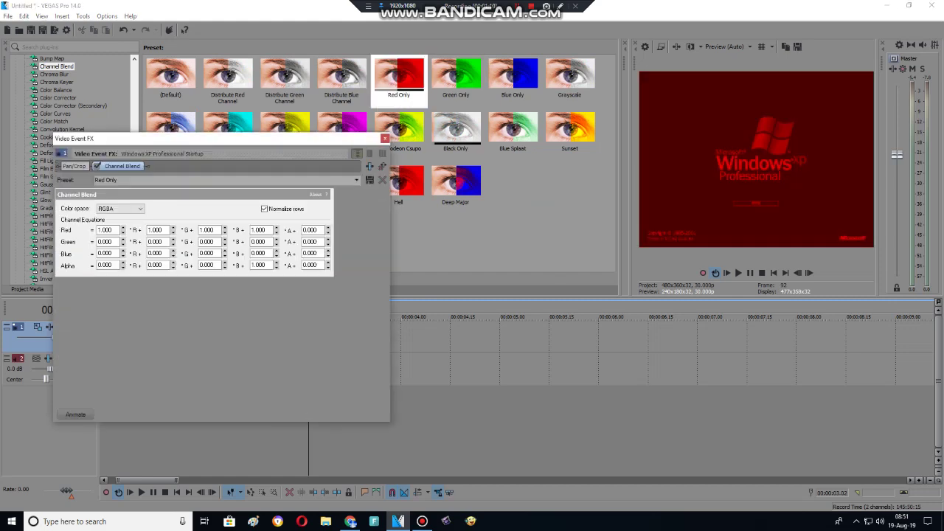
pyautogui.click(384, 138)
# Step: Copy the red short segment and paste three copies end to end from 00:00:03.03
pyautogui.press('Right')
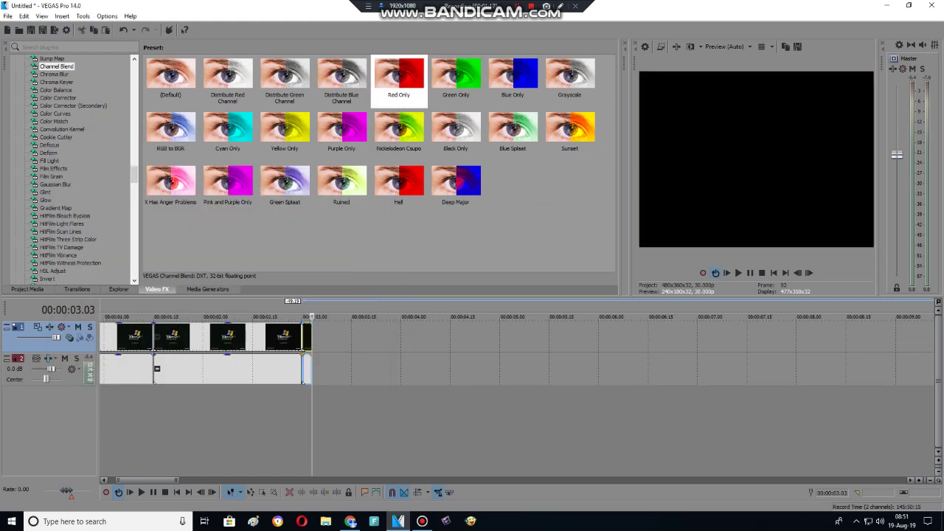
pyautogui.hotkey('ctrl', 'c')
pyautogui.hotkey('ctrl', 'v')
pyautogui.hotkey('ctrl', 'v')
pyautogui.hotkey('ctrl', 'v')
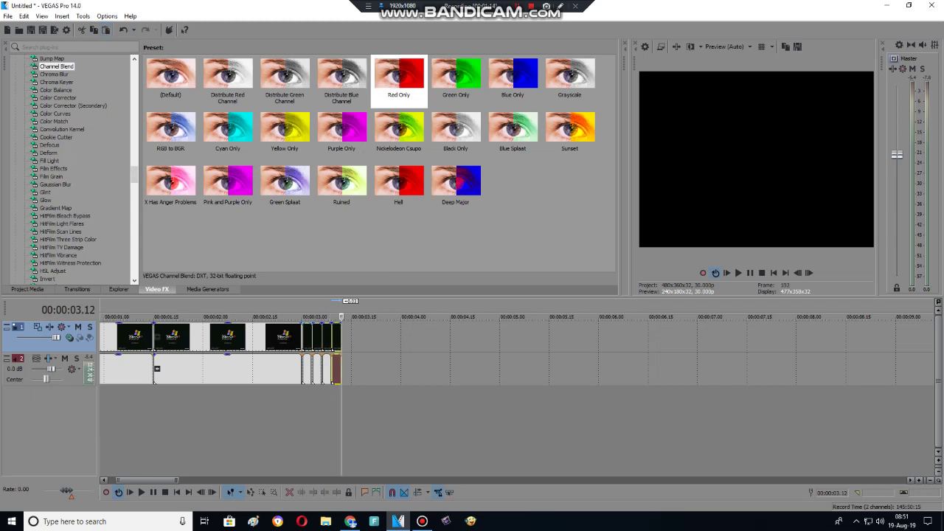
# Step: Flip the first pasted copy vertically in Event Pan/Crop and change its Channel Blend preset to Blue Only
pyautogui.rightClick(312, 341)
pyautogui.click(384, 234)
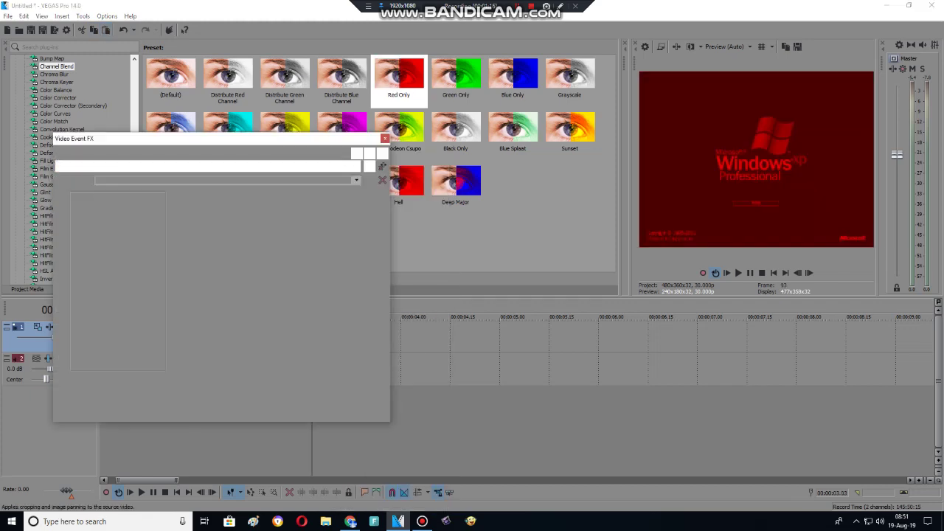
pyautogui.rightClick(273, 259)
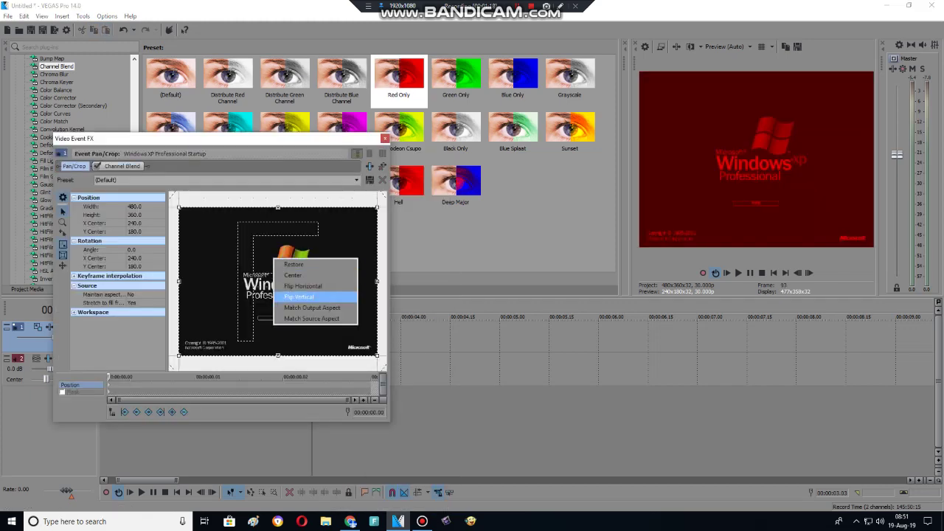
pyautogui.click(310, 297)
pyautogui.click(122, 166)
pyautogui.click(105, 180)
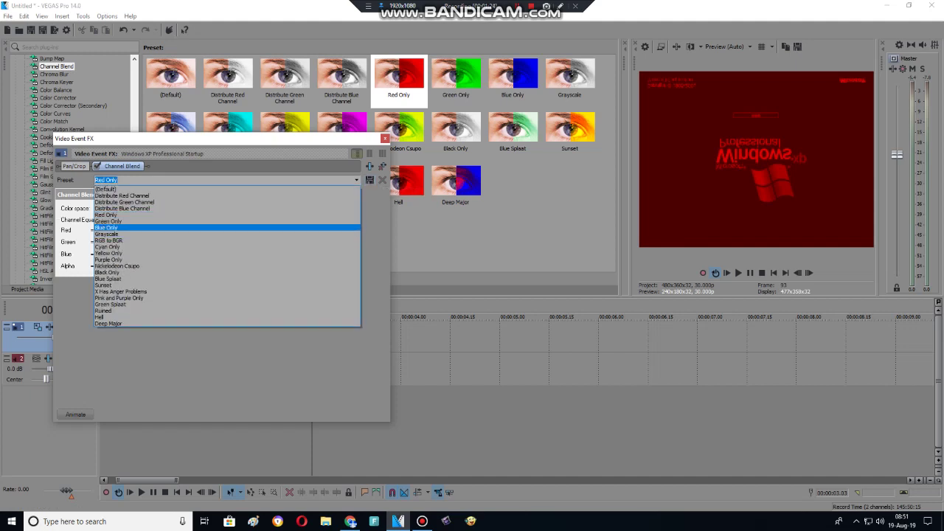
pyautogui.press('Return')
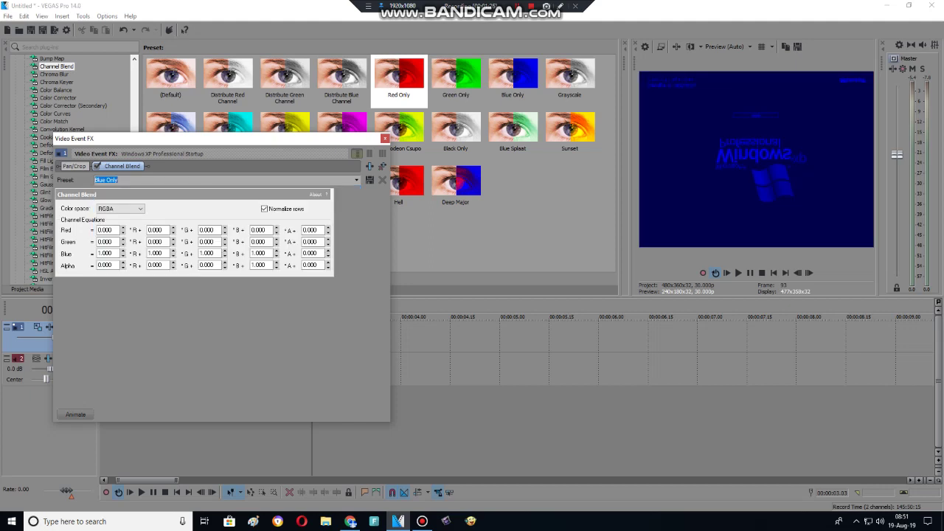
pyautogui.moveTo(351, 521)
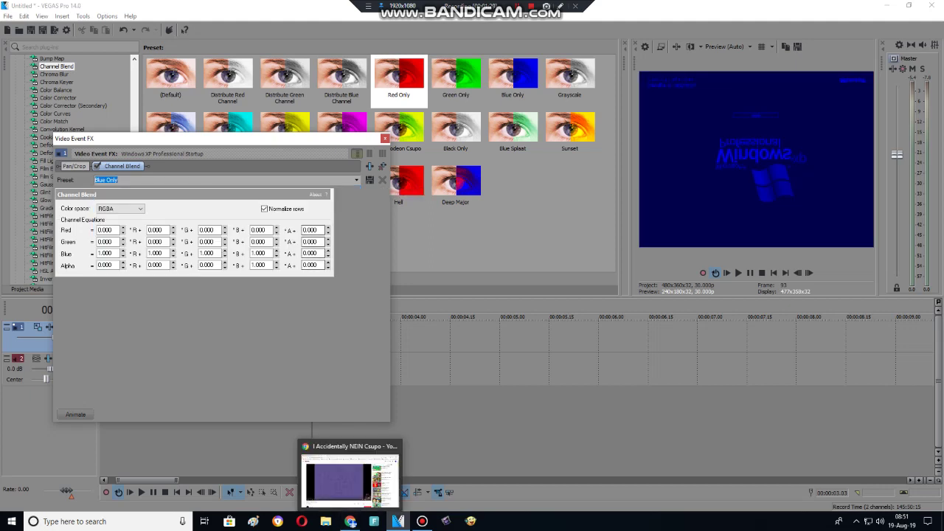
# Step: Add Channel Blend with the Green Only preset to the second pasted copy and remove its Red Only Channel Blend
pyautogui.hotkey('alt', 'Down')
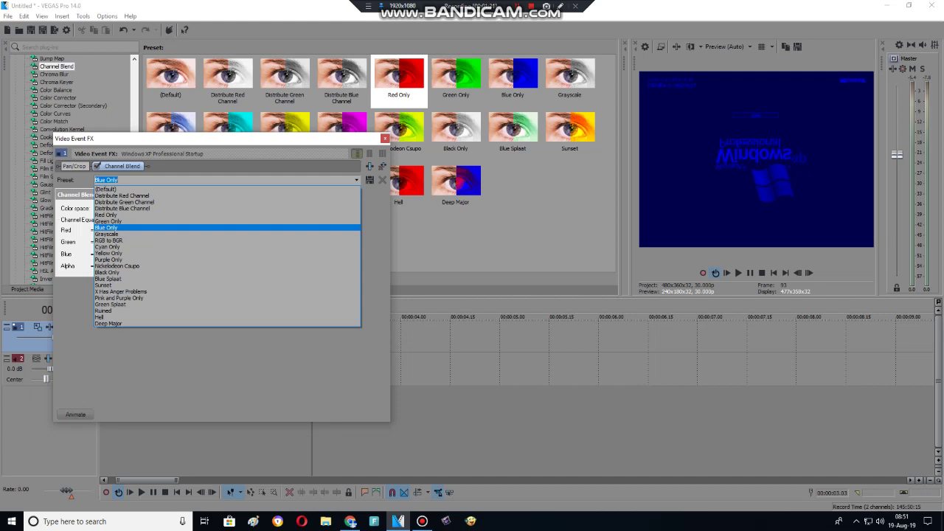
pyautogui.press('Escape')
pyautogui.click(456, 77)
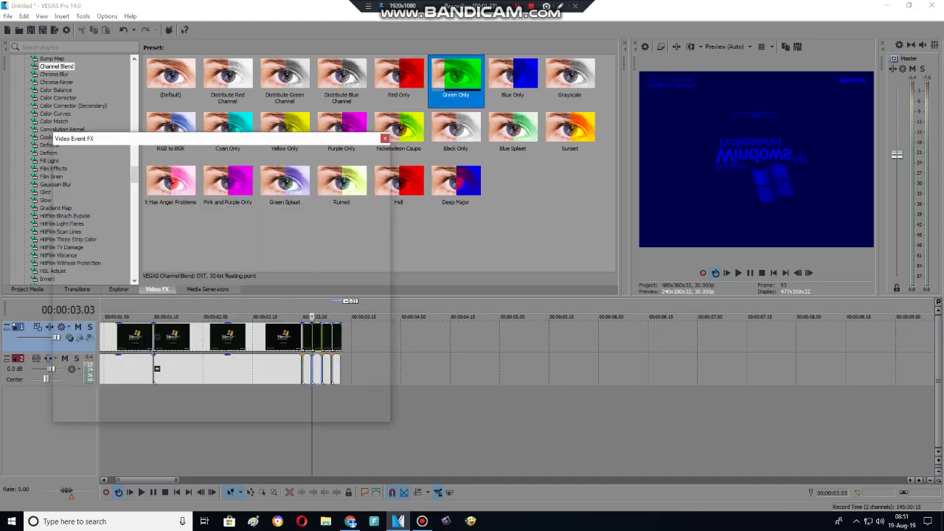
pyautogui.moveTo(456, 77); pyautogui.dragTo(222, 222)
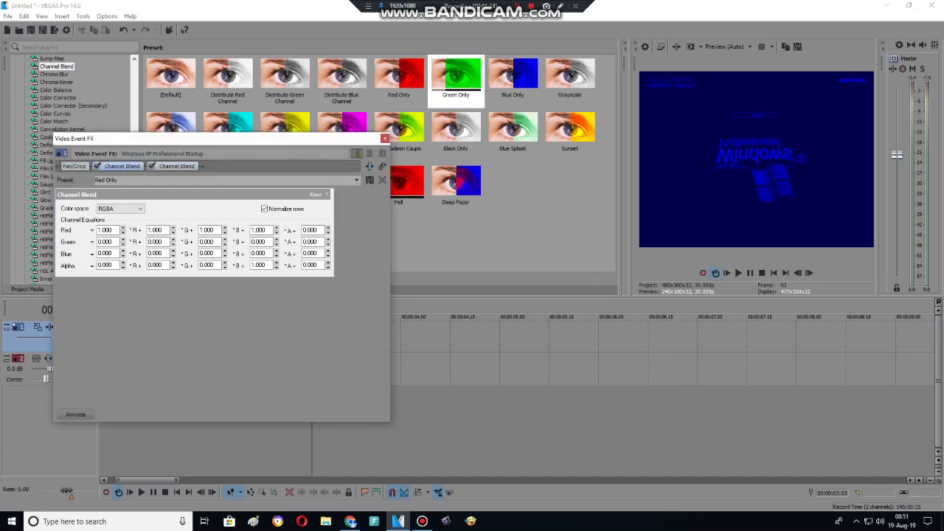
pyautogui.click(382, 166)
# Step: Flip the second pasted copy horizontally in Event Pan/Crop
pyautogui.click(73, 166)
pyautogui.rightClick(237, 253)
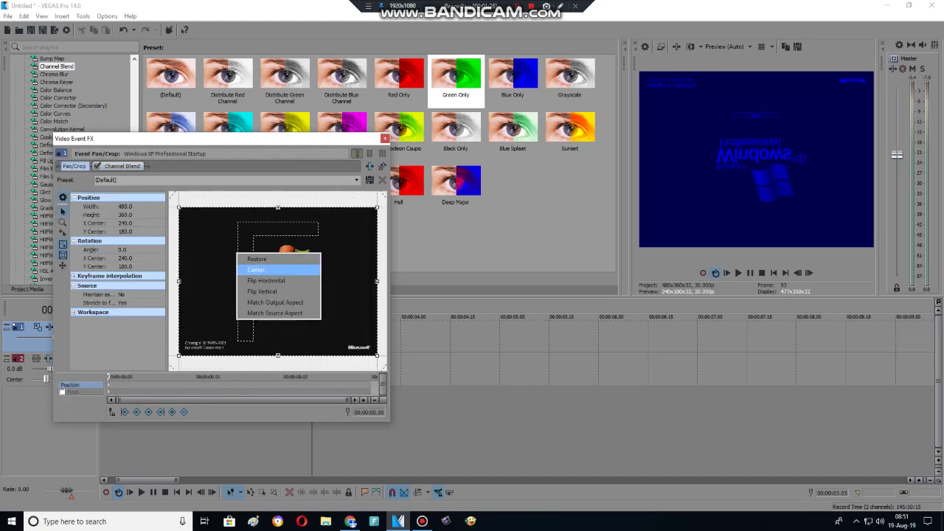
pyautogui.click(256, 270)
pyautogui.rightClick(267, 247)
pyautogui.click(295, 275)
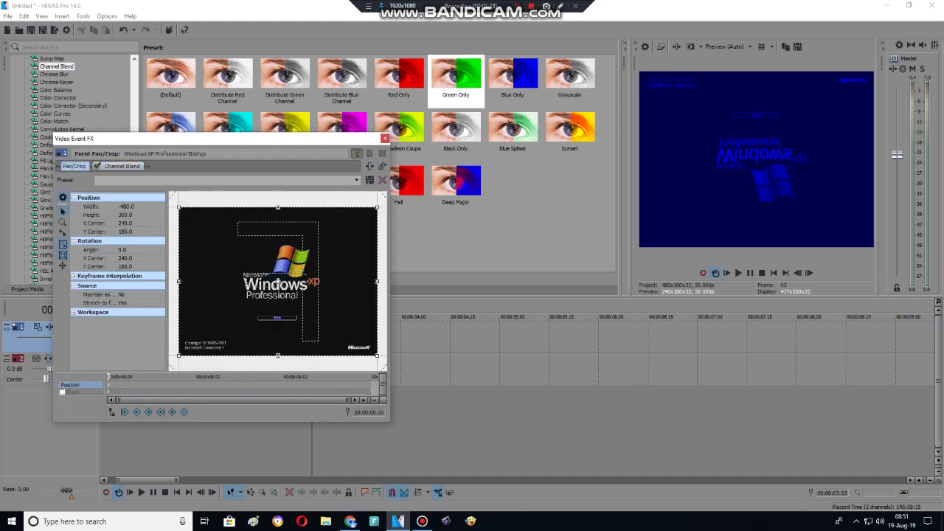
pyautogui.press('Escape')
pyautogui.press('space')
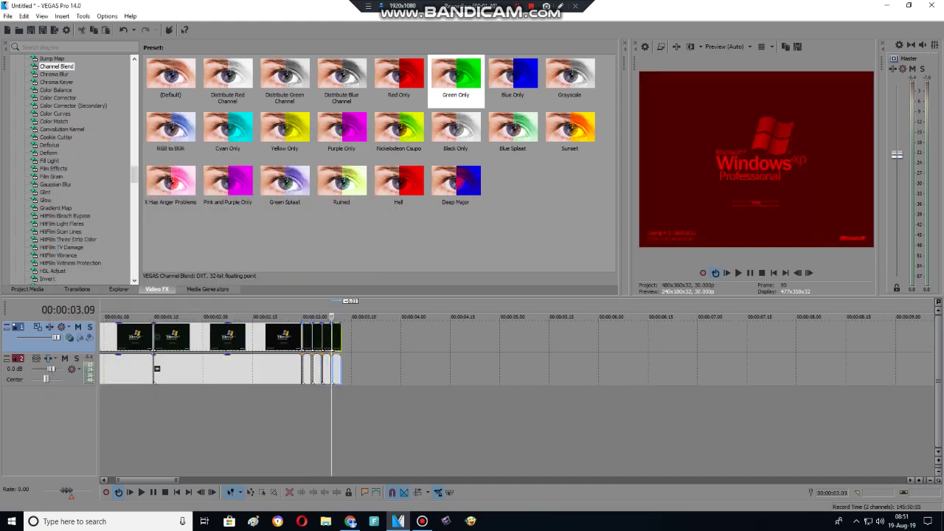
# Step: Apply the Invert effect with its default preset to the third pasted copy and remove that copy's Channel Blend
pyautogui.click(48, 279)
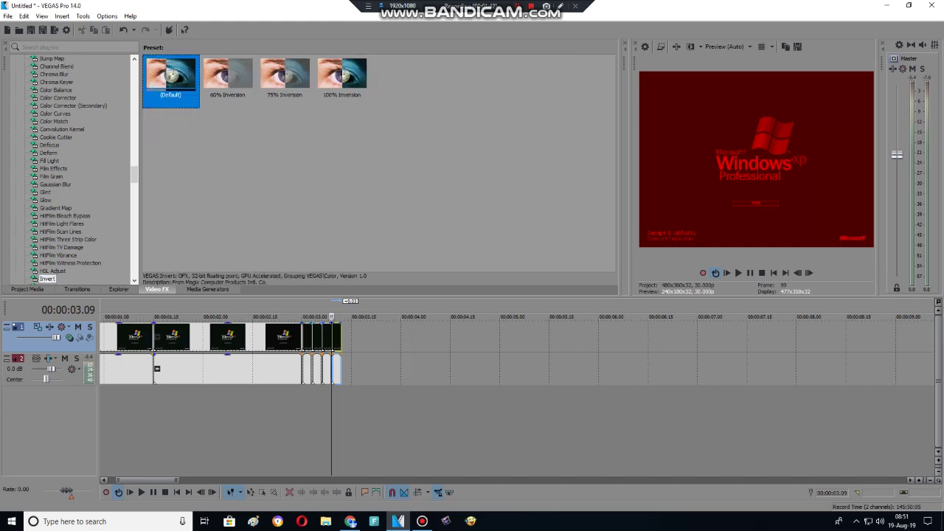
pyautogui.moveTo(171, 73); pyautogui.dragTo(328, 337)
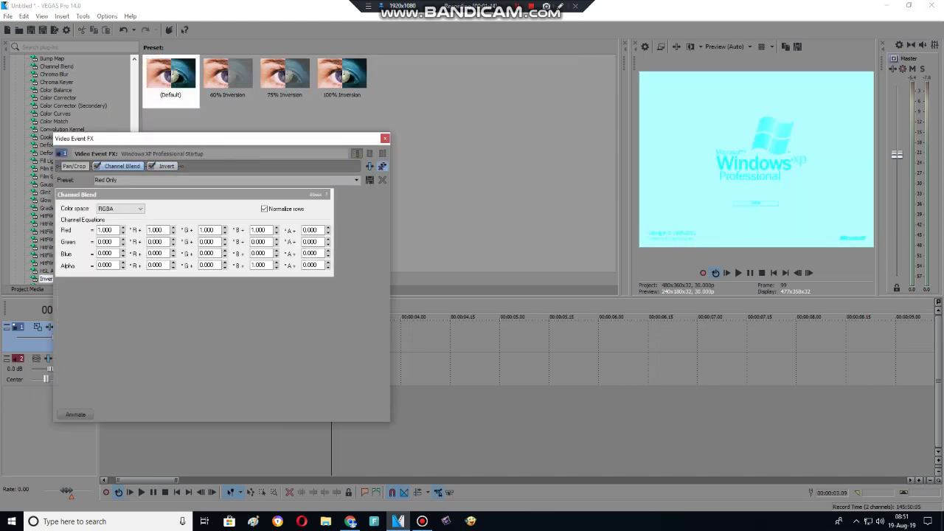
pyautogui.click(382, 166)
# Step: Flip the inverted copy horizontally and vertically in Event Pan/Crop, and play back the four short segments
pyautogui.click(73, 166)
pyautogui.rightClick(296, 288)
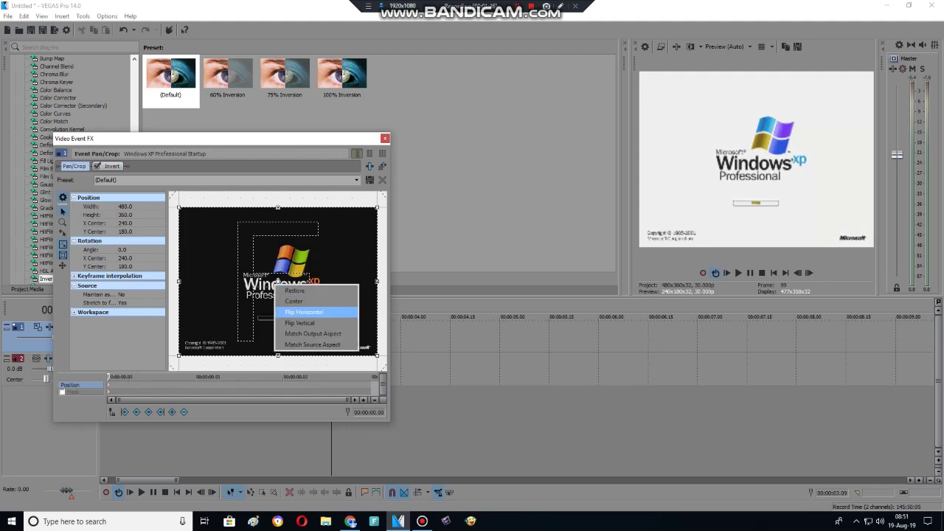
pyautogui.click(325, 316)
pyautogui.rightClick(286, 310)
pyautogui.click(312, 349)
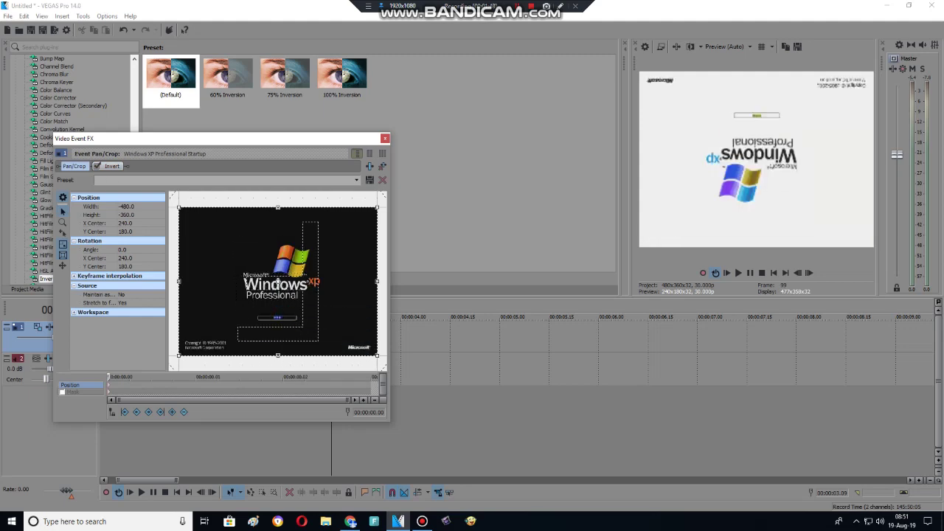
pyautogui.click(385, 138)
pyautogui.press('space')
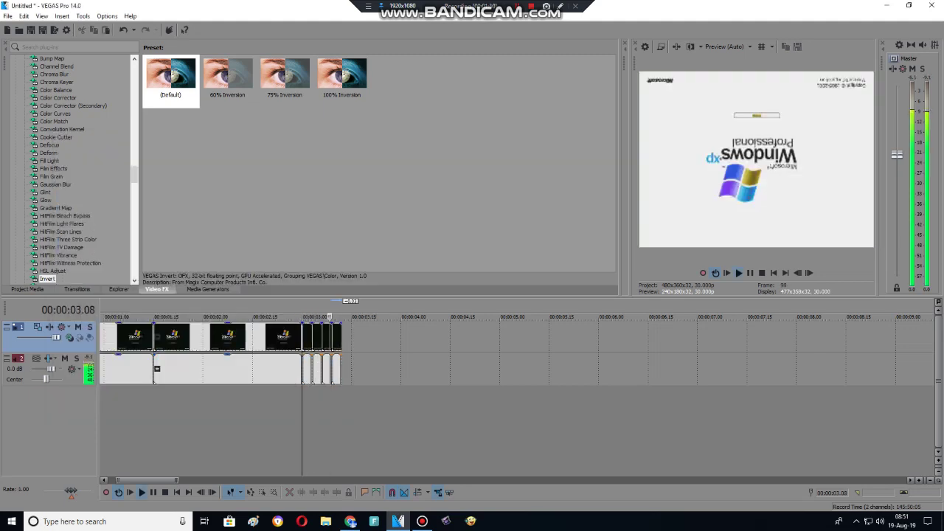
pyautogui.press('space')
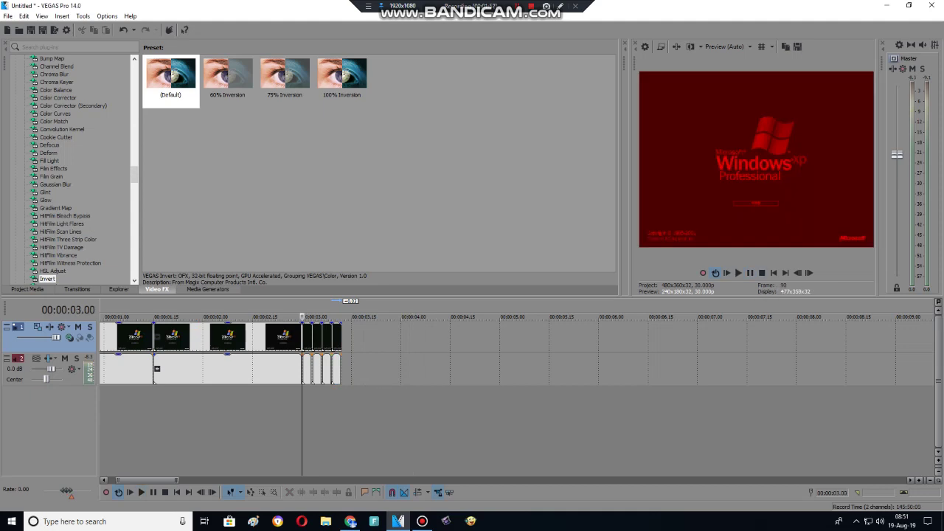
# Step: Copy the four short segments and paste them three times end to end after the last one
pyautogui.press('End')
pyautogui.click(306, 337)
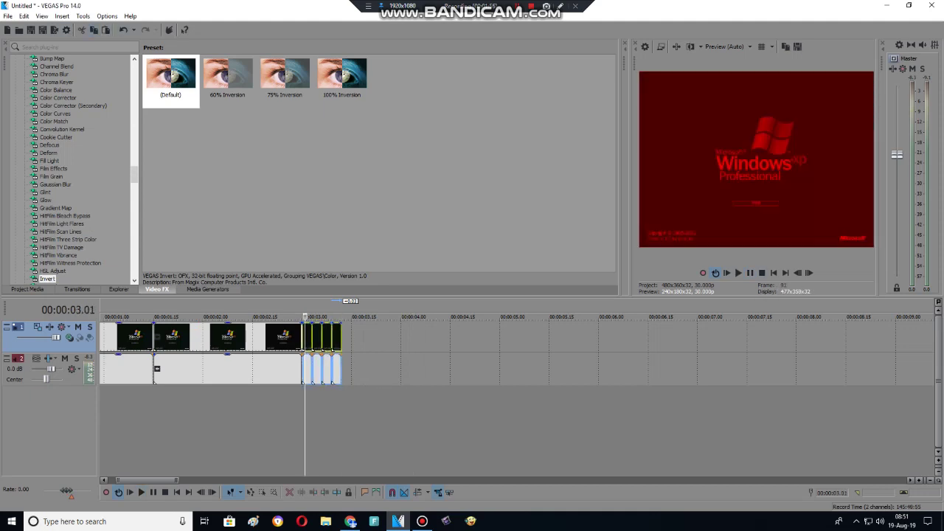
pyautogui.press('End')
pyautogui.hotkey('ctrl', 'v')
pyautogui.hotkey('ctrl', 'v')
pyautogui.hotkey('ctrl', 'v')
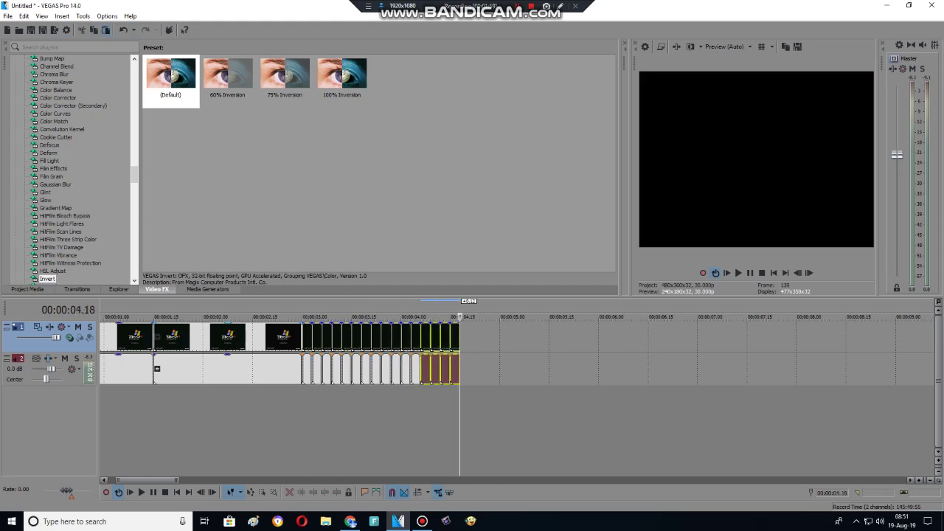
# Step: Shorten the first segment of the last pasted group by one frame at its end
pyautogui.click(431, 369)
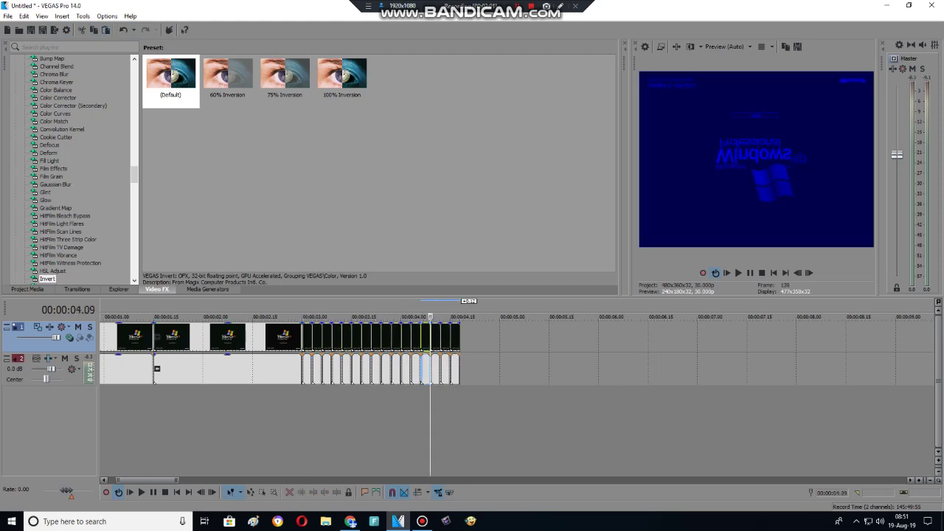
pyautogui.scroll(3, 516, 354)
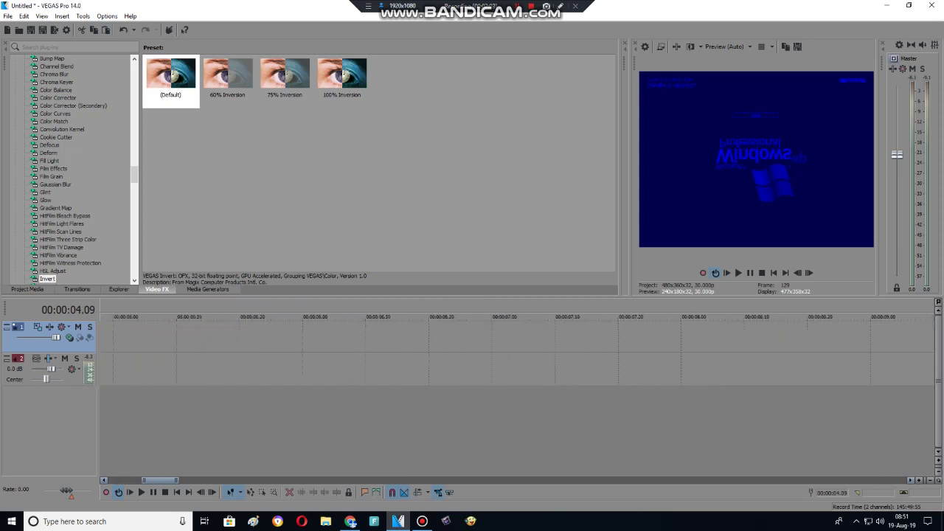
pyautogui.scroll(1, 516, 354)
pyautogui.press('Right')
pyautogui.press('Right')
pyautogui.press('Right')
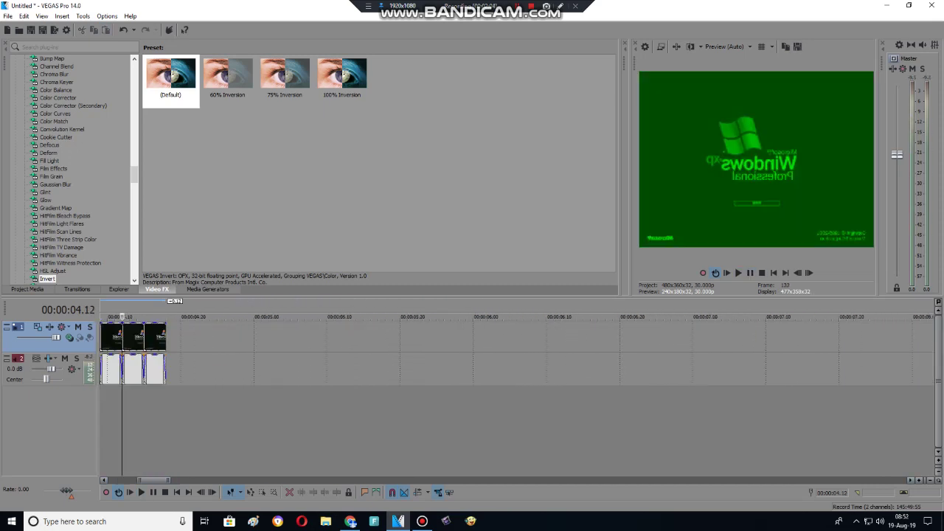
pyautogui.hscroll(-5, 517, 354)
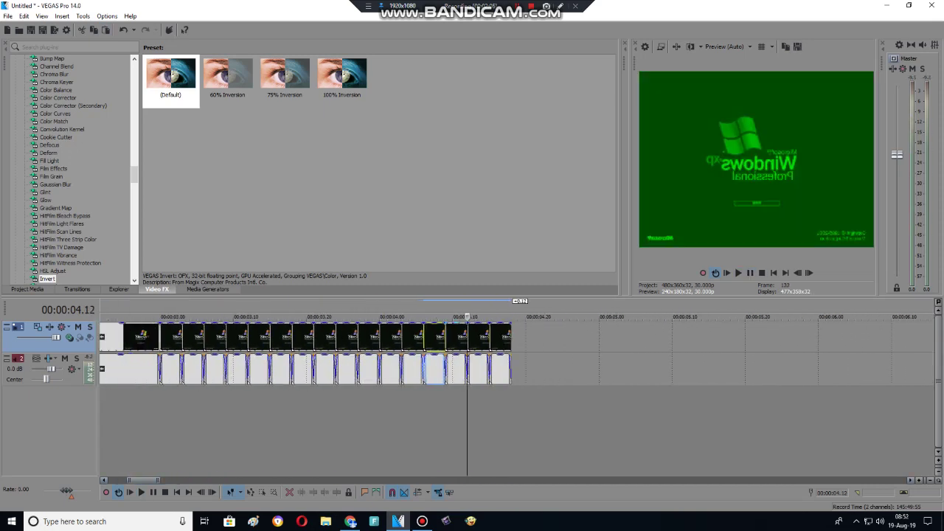
pyautogui.press('Left')
pyautogui.press('Left')
pyautogui.press('Left')
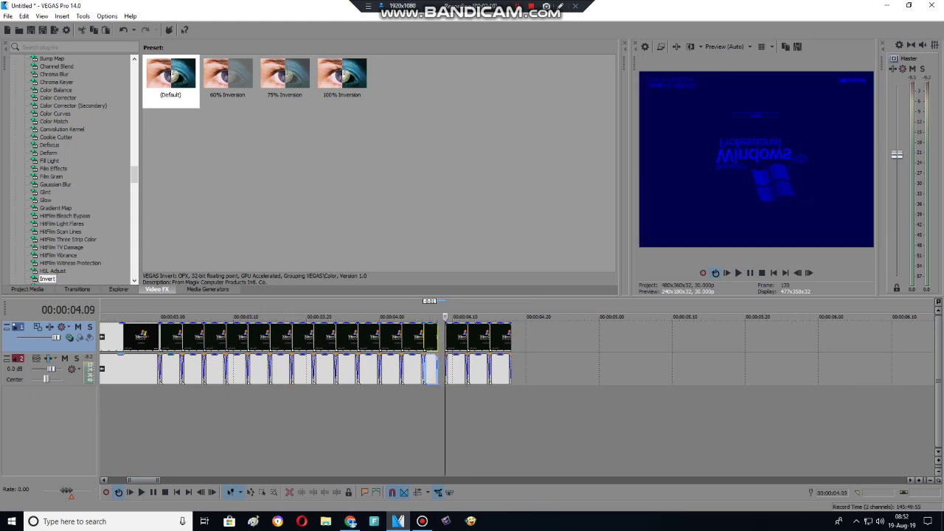
# Step: Remove the audio fades from the end of the reversed clip and from the first four short segments
pyautogui.click(152, 369)
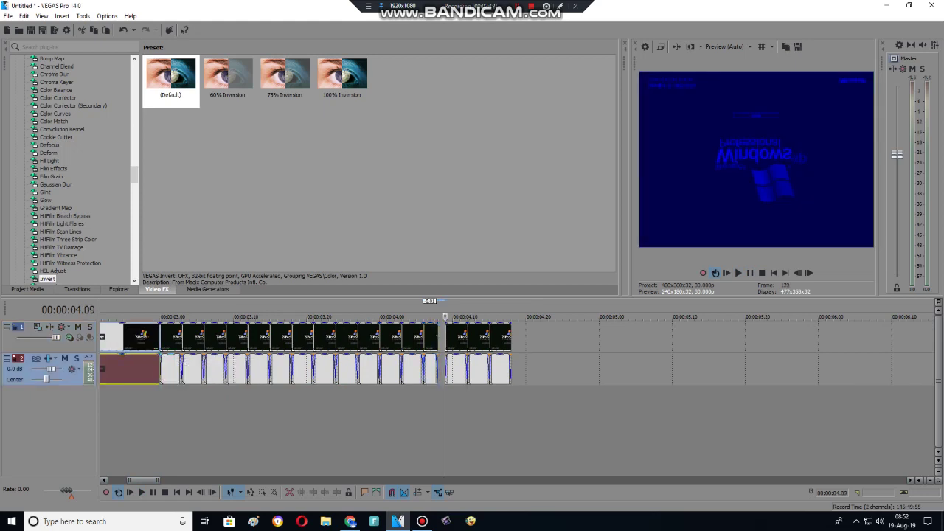
pyautogui.click(171, 369)
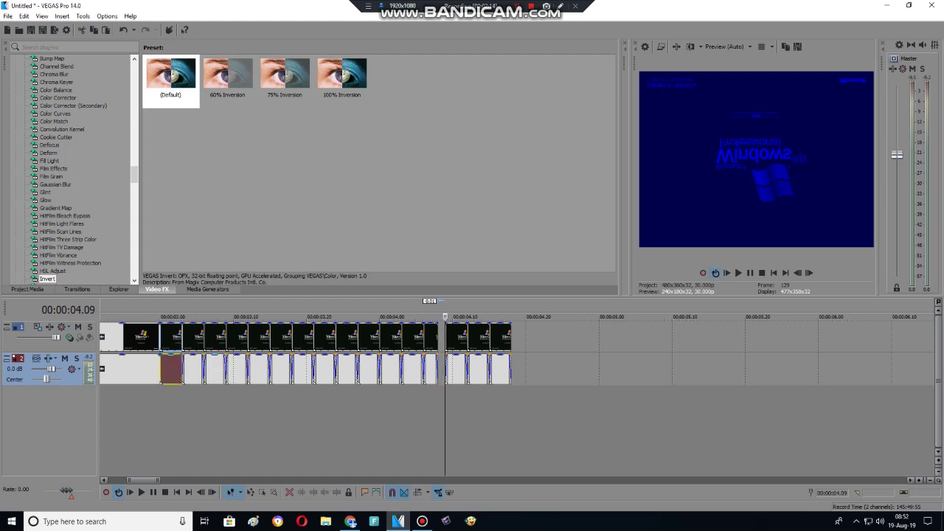
pyautogui.click(215, 369)
pyautogui.click(192, 369)
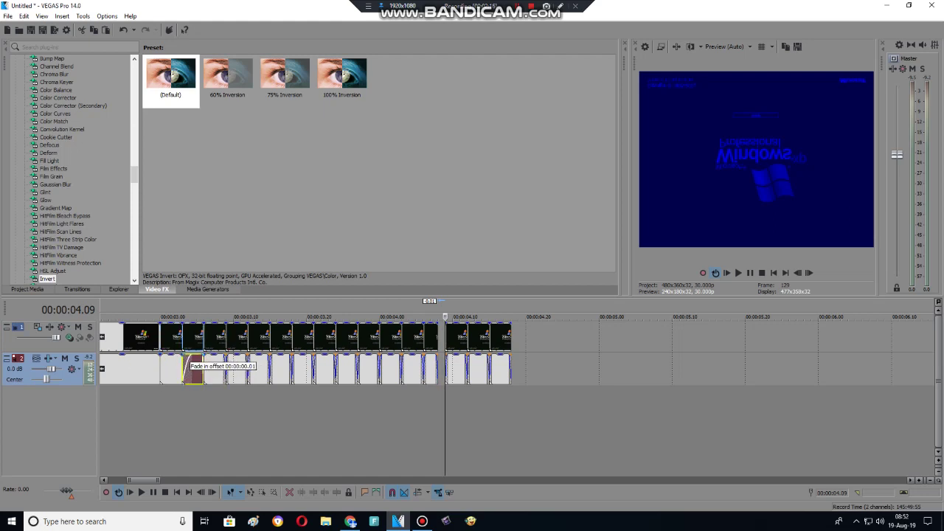
pyautogui.click(215, 369)
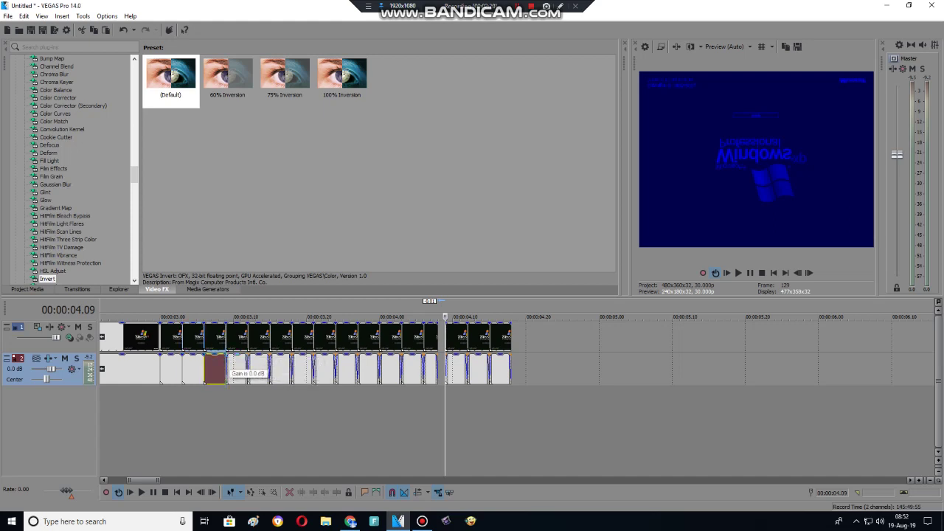
pyautogui.click(237, 369)
pyautogui.moveTo(236, 369); pyautogui.dragTo(281, 369)
# Step: Remove the audio fade-ins and fade-outs from the fifth through thirteenth short segments
pyautogui.click(267, 369)
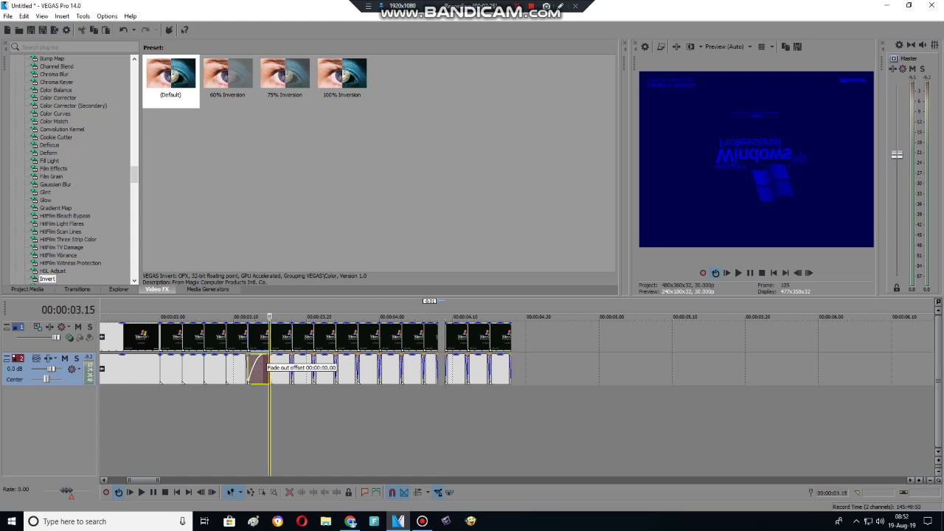
pyautogui.moveTo(267, 356); pyautogui.dragTo(303, 369)
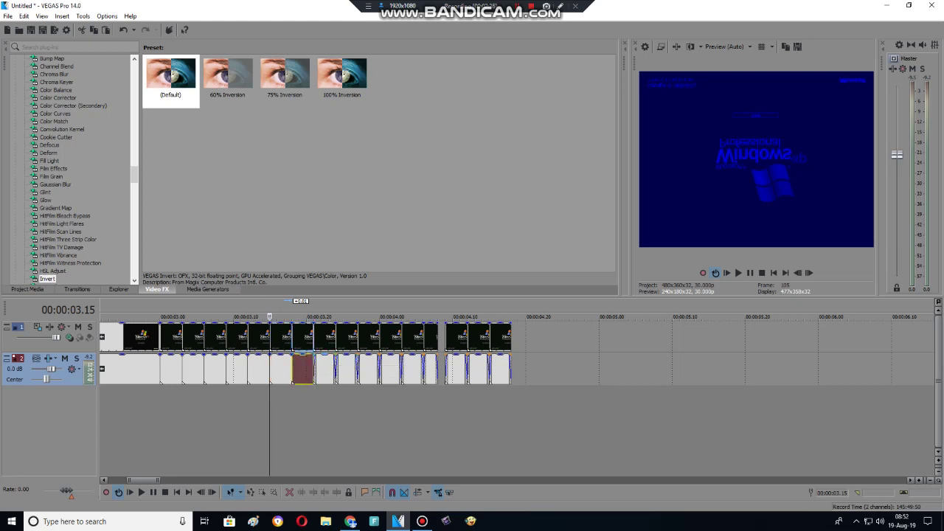
pyautogui.moveTo(304, 369); pyautogui.dragTo(326, 369)
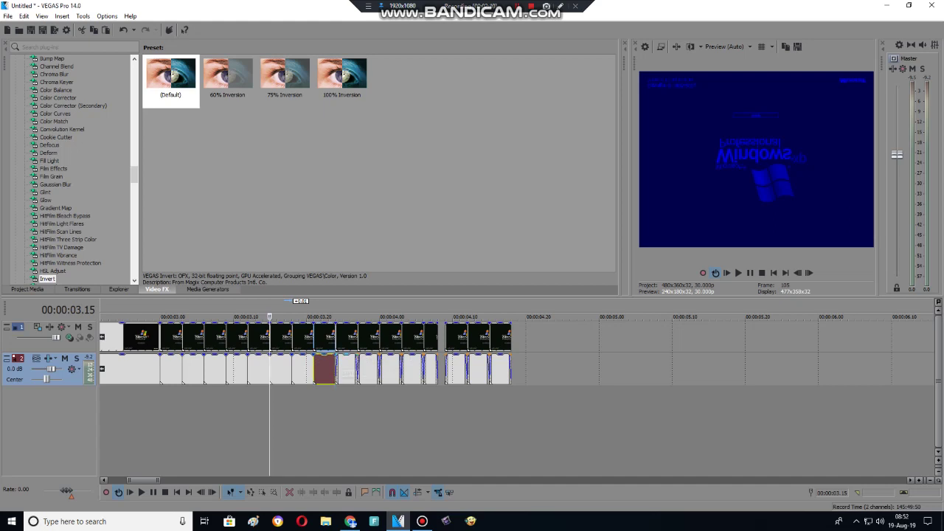
pyautogui.moveTo(328, 369); pyautogui.dragTo(351, 369)
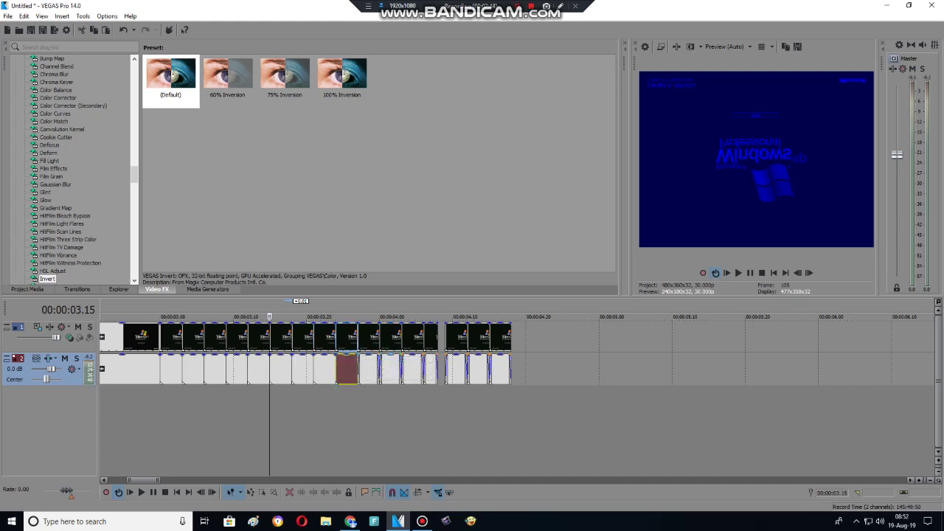
pyautogui.moveTo(347, 369); pyautogui.dragTo(369, 369)
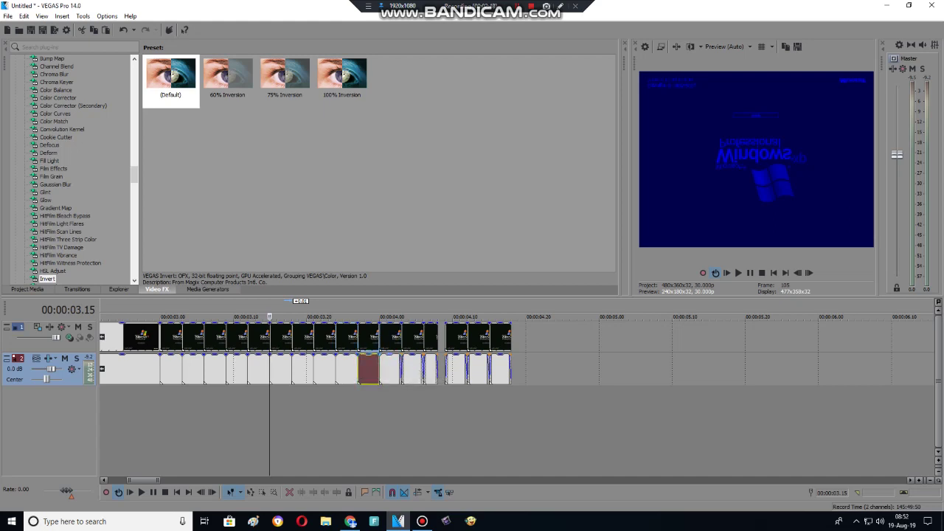
pyautogui.moveTo(369, 369); pyautogui.dragTo(414, 369)
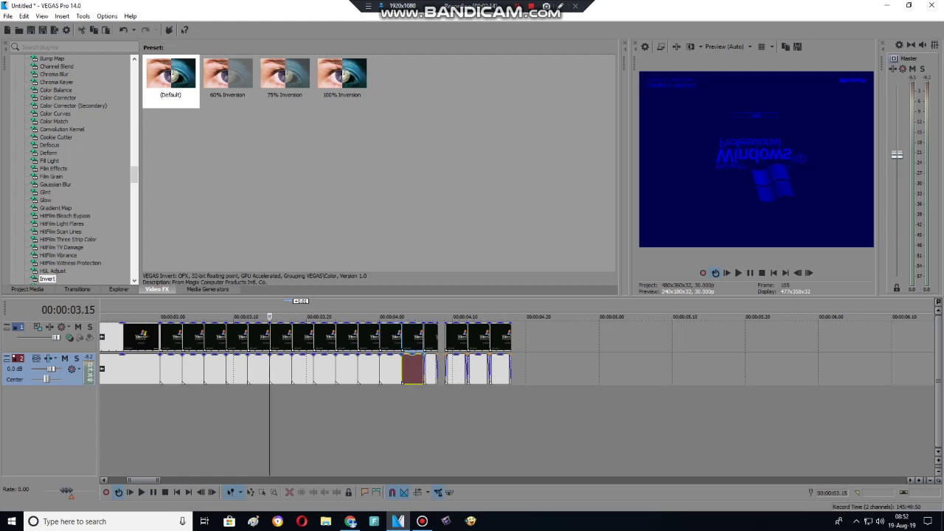
pyautogui.moveTo(413, 369)
pyautogui.mouseDown()
pyautogui.moveTo(456, 369)
pyautogui.moveTo(427, 363)
pyautogui.mouseUp()
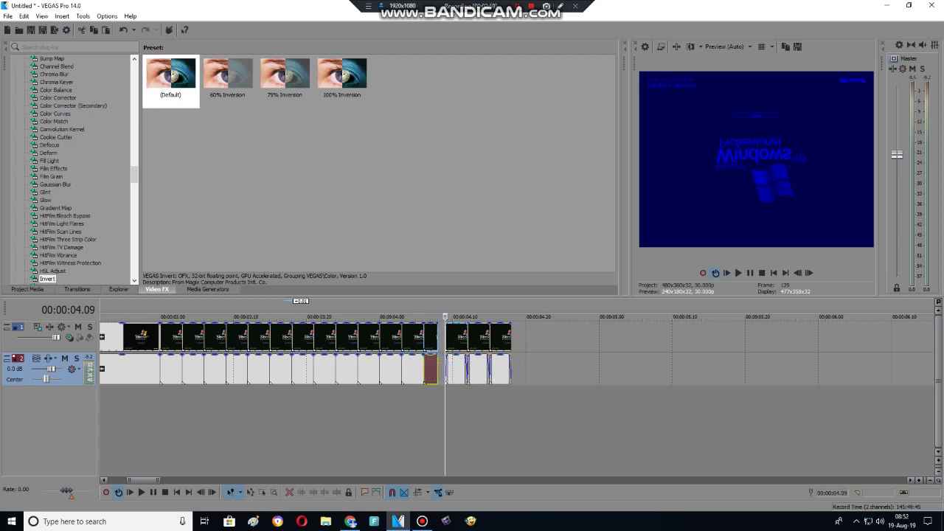
# Step: Shorten the last group's second segment by one frame without audio fades, and close the gaps before it and the third segment
pyautogui.click(449, 337)
pyautogui.moveTo(458, 365); pyautogui.dragTo(467, 369)
pyautogui.click(447, 369)
pyautogui.moveTo(449, 337); pyautogui.dragTo(457, 337)
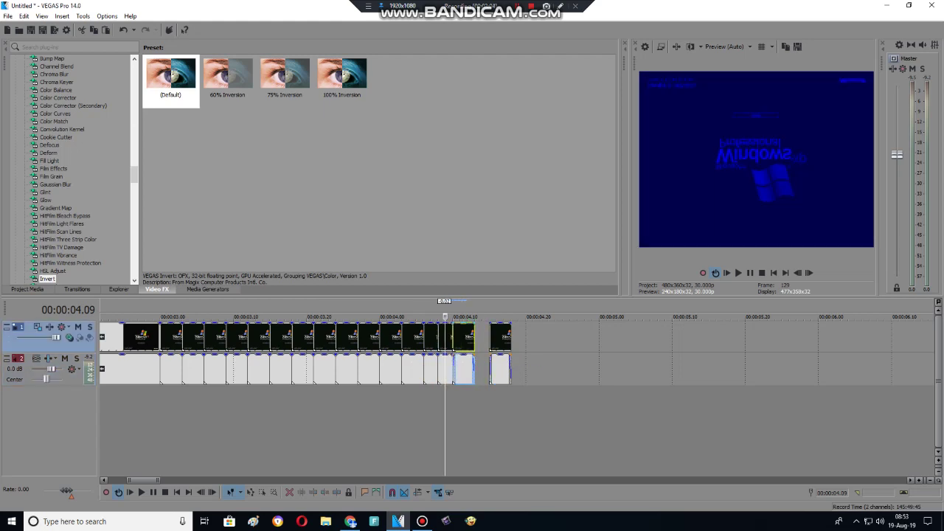
# Step: Shorten the last group's third segment by one frame, remove its audio fades, and move the fourth segment up against it
pyautogui.hotkey('ctrl', 'z')
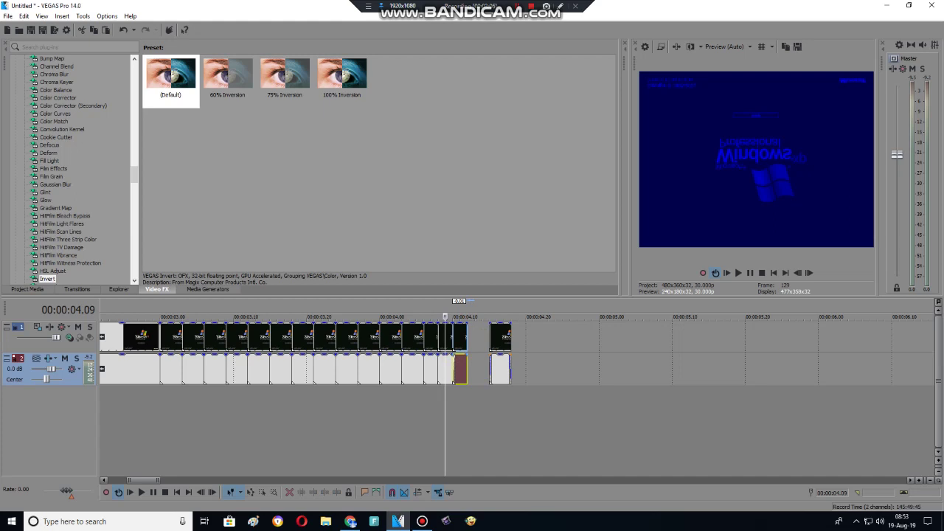
pyautogui.hotkey('ctrl', 'z')
pyautogui.hotkey('ctrl', 'z')
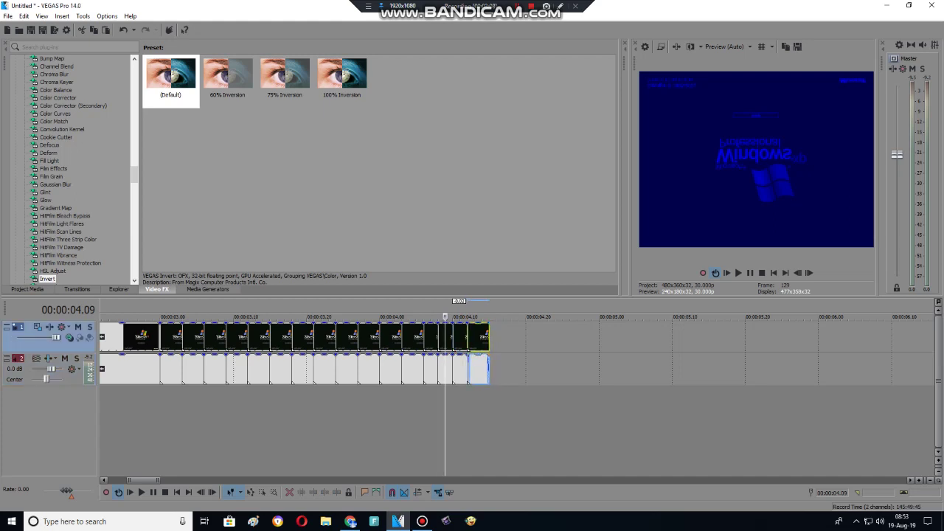
# Step: Remove the fourth segment's audio fades, shorten it by one frame, and select all four shortened segments of the last group
pyautogui.click(478, 369)
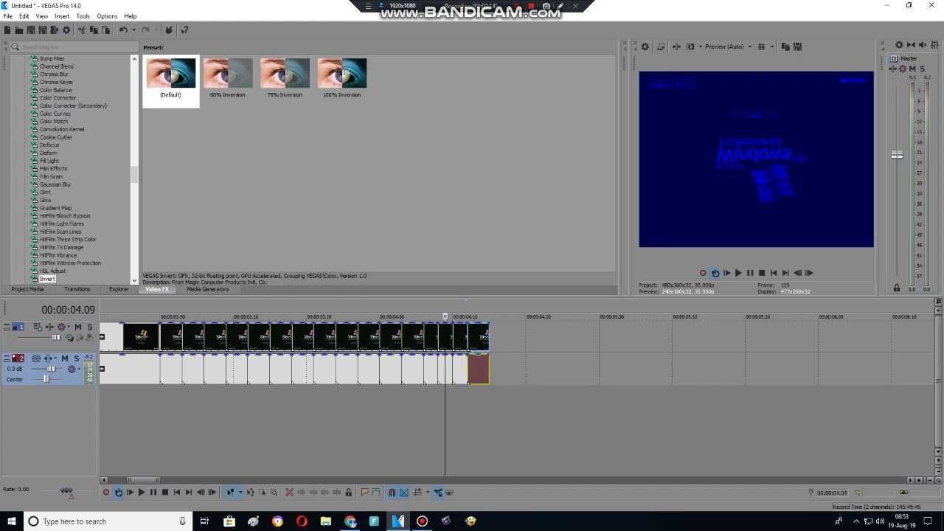
pyautogui.press('Delete')
pyautogui.hotkey('ctrl', 'z')
pyautogui.hotkey('ctrl', 'z')
pyautogui.hotkey('ctrl', 'z')
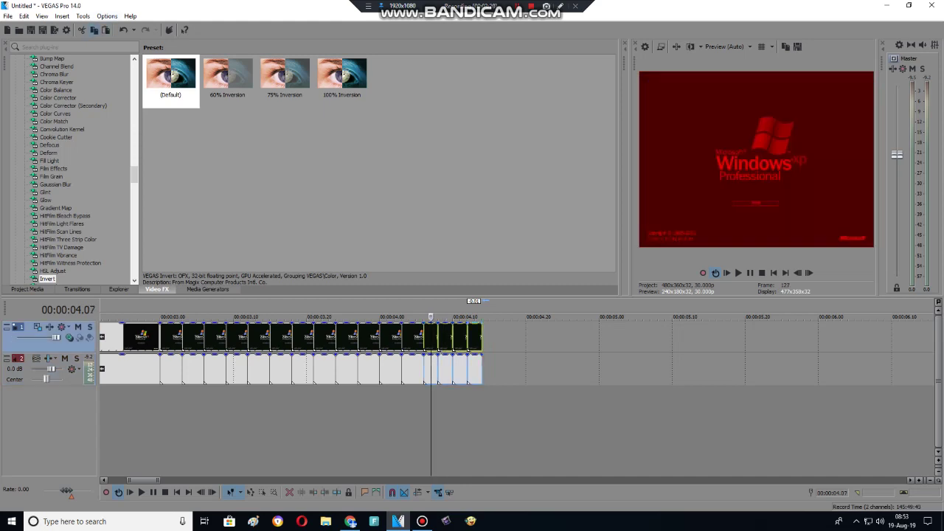
# Step: Paste the copied four-segment group three times directly after the last segment on the timeline
pyautogui.click(489, 413)
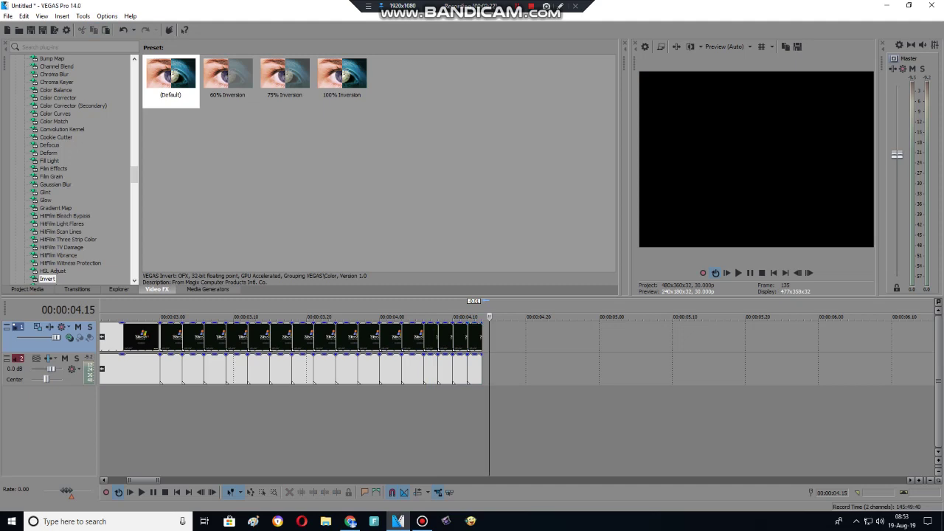
pyautogui.click(481, 339)
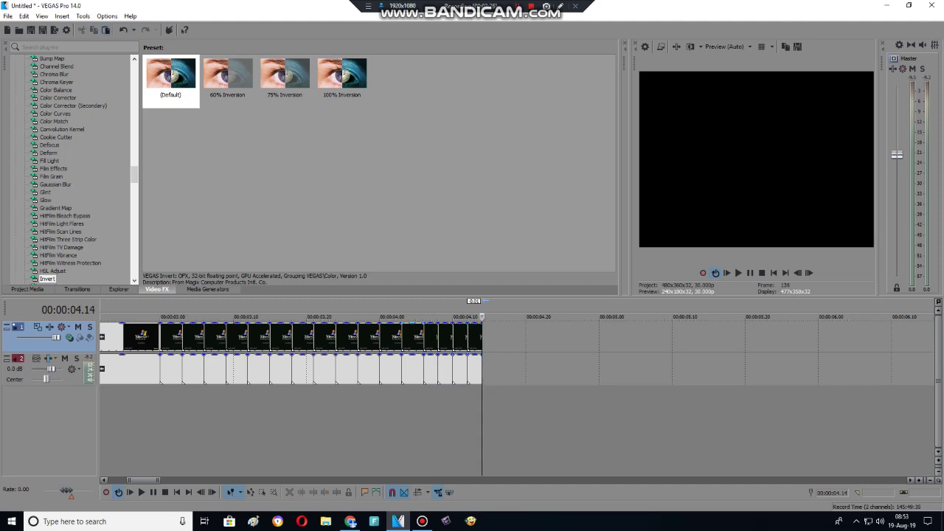
pyautogui.hotkey('ctrl', 'v')
pyautogui.hotkey('ctrl', 'v')
pyautogui.hotkey('ctrl', 'v')
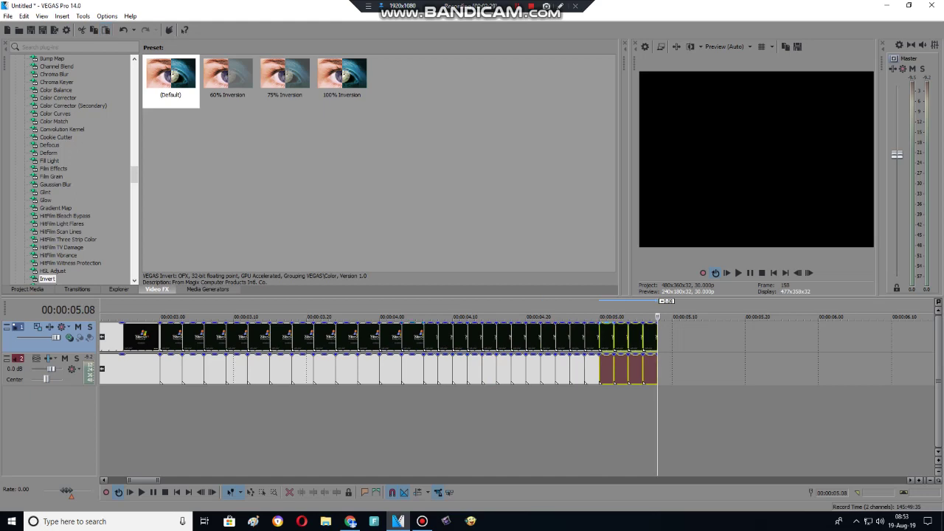
# Step: Shorten the last group's four segments to one frame each, close the gaps, and repeat that group twice after itself
pyautogui.moveTo(606, 366); pyautogui.dragTo(627, 369)
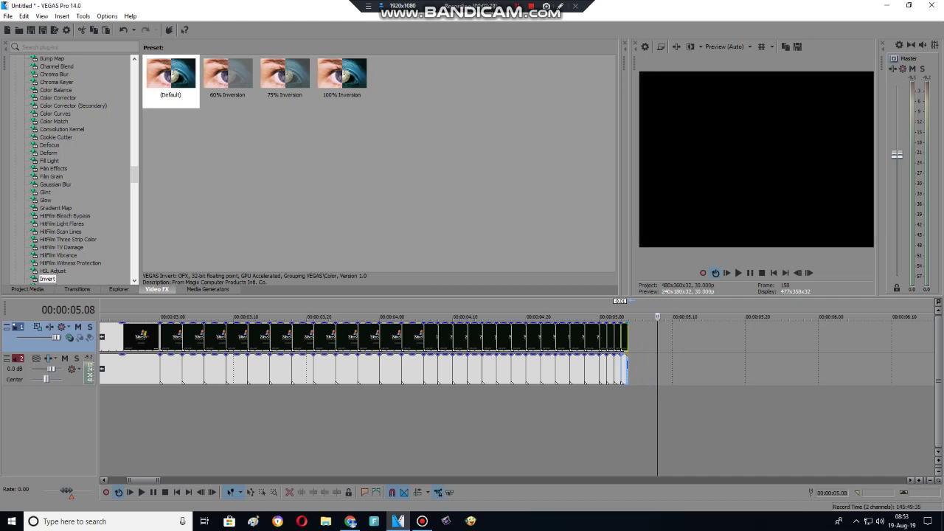
pyautogui.click(643, 369)
pyautogui.click(599, 369)
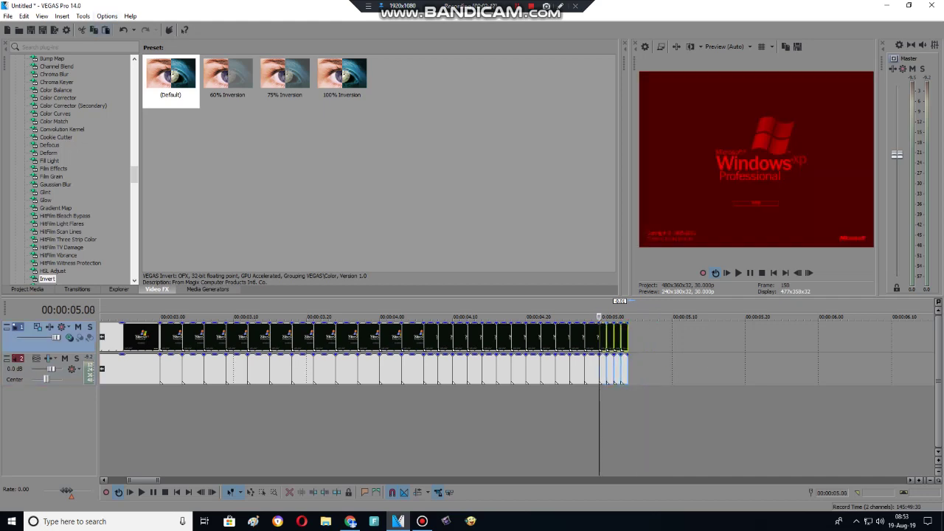
pyautogui.click(628, 369)
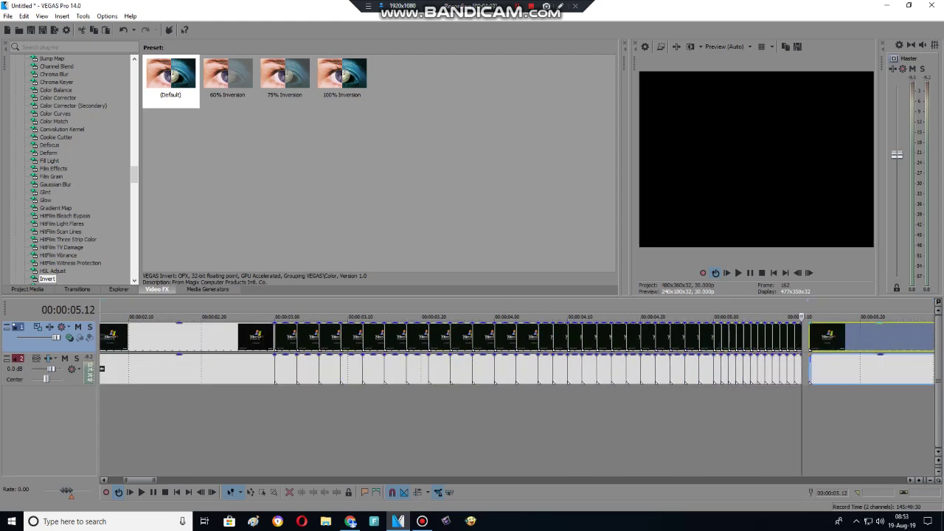
# Step: Place the startup clip after the one-frame segments and extend its start by one frame to meet them
pyautogui.moveTo(812, 369)
pyautogui.mouseDown()
pyautogui.moveTo(793, 369)
pyautogui.moveTo(803, 369)
pyautogui.mouseUp()
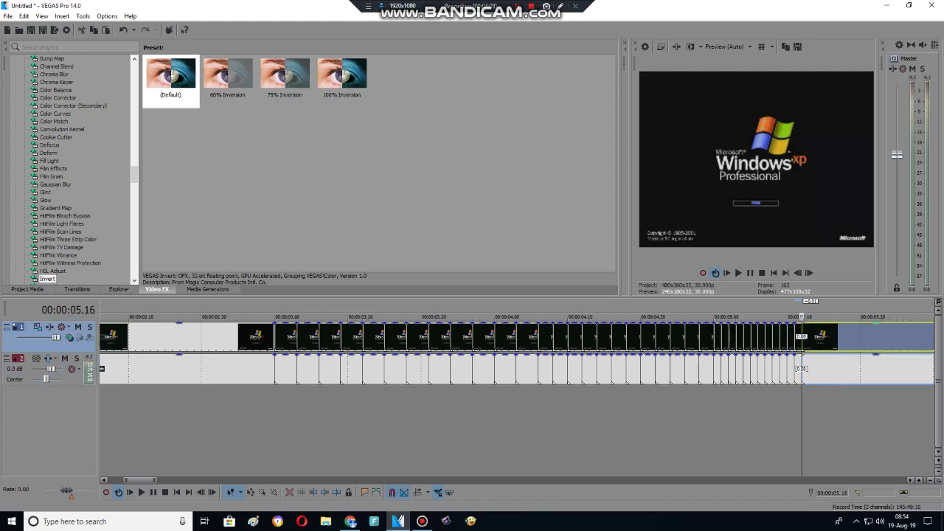
pyautogui.click(831, 369)
pyautogui.click(816, 369)
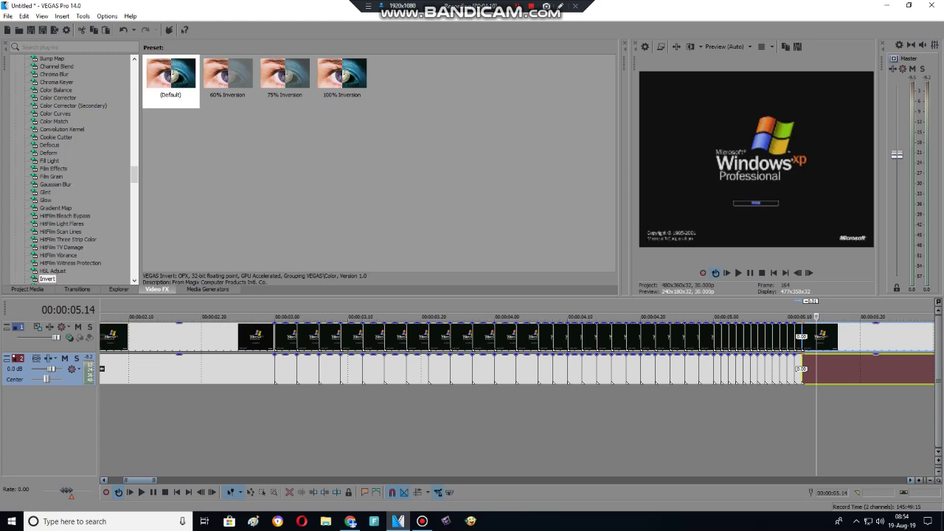
# Step: Apply the Gradient Map effect with the Colorama preset to the long startup clip at the end of the timeline
pyautogui.scroll(-3, 517, 355)
pyautogui.click(411, 428)
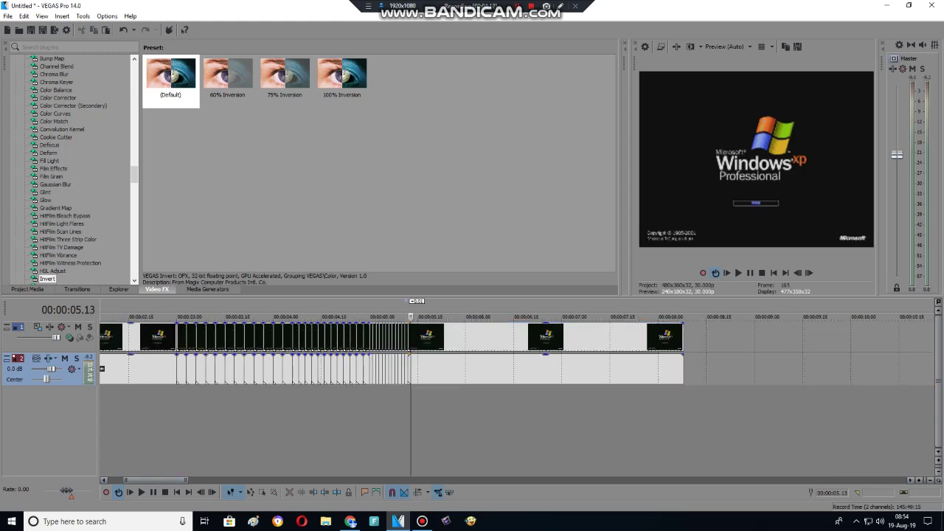
pyautogui.click(56, 208)
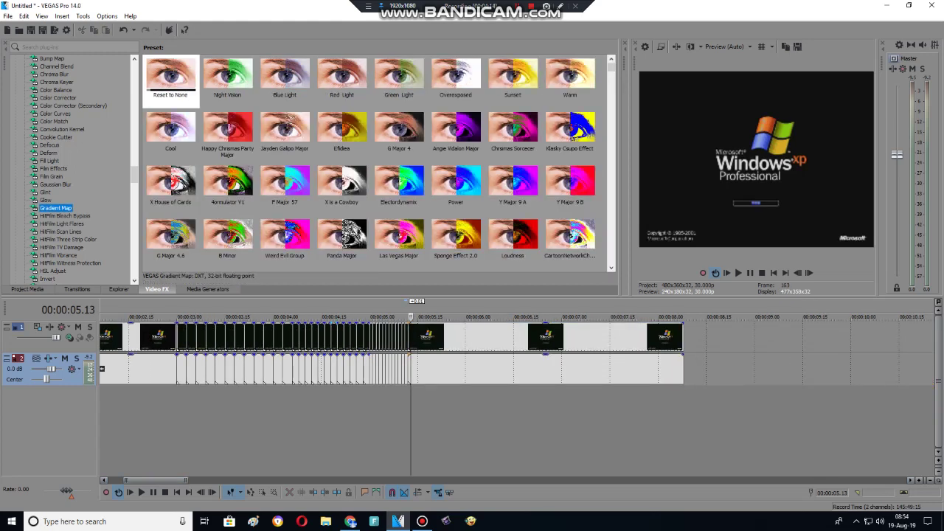
pyautogui.scroll(-10, 376, 159)
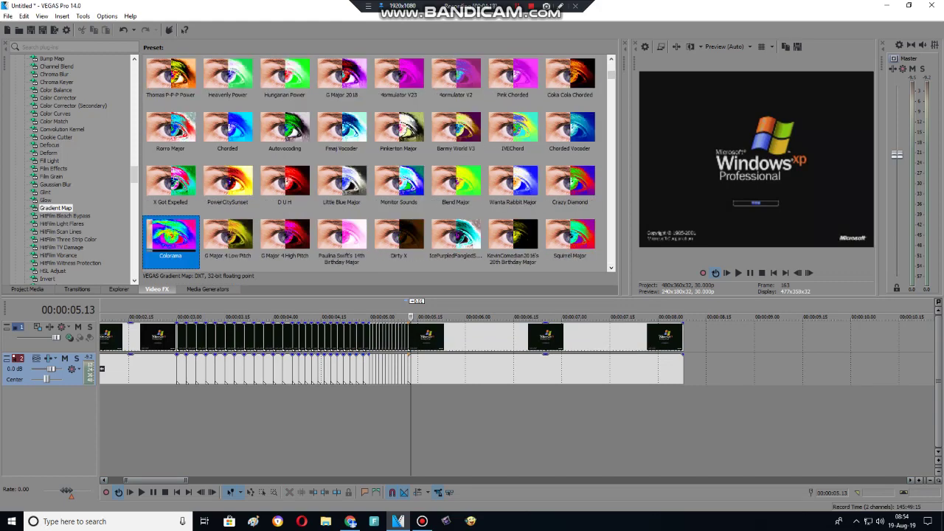
pyautogui.moveTo(171, 234); pyautogui.dragTo(426, 338)
# Step: In the last clip's Pan/Crop, add an end keyframe with a rotation angle of 1080 and a width of 0, and preview it
pyautogui.click(74, 166)
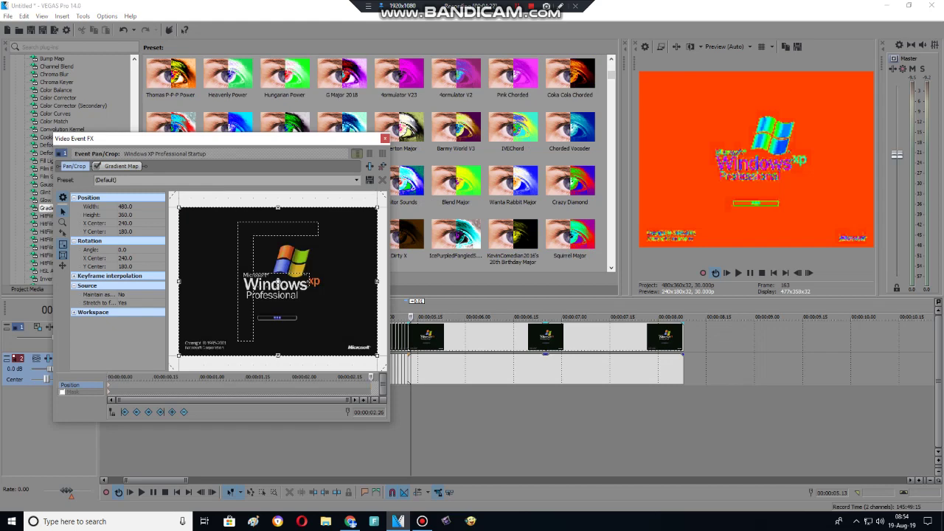
pyautogui.click(123, 250)
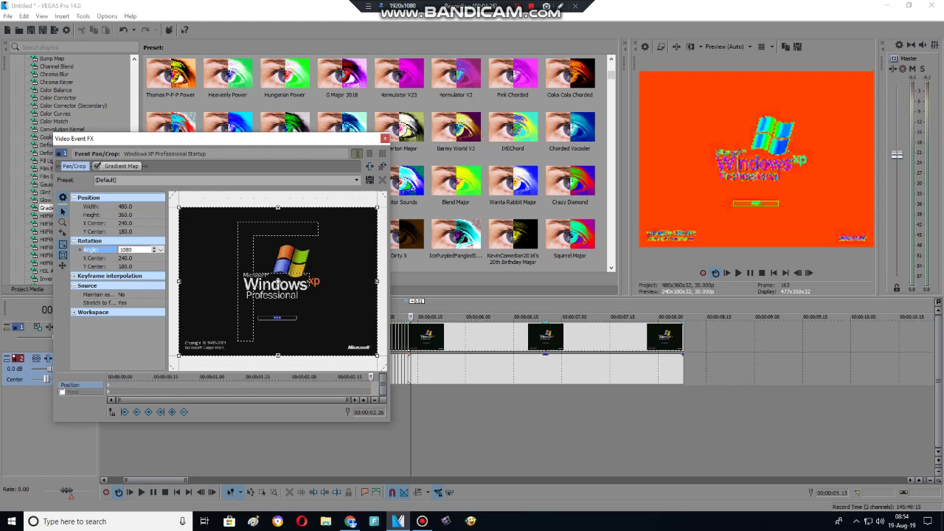
pyautogui.press('Return')
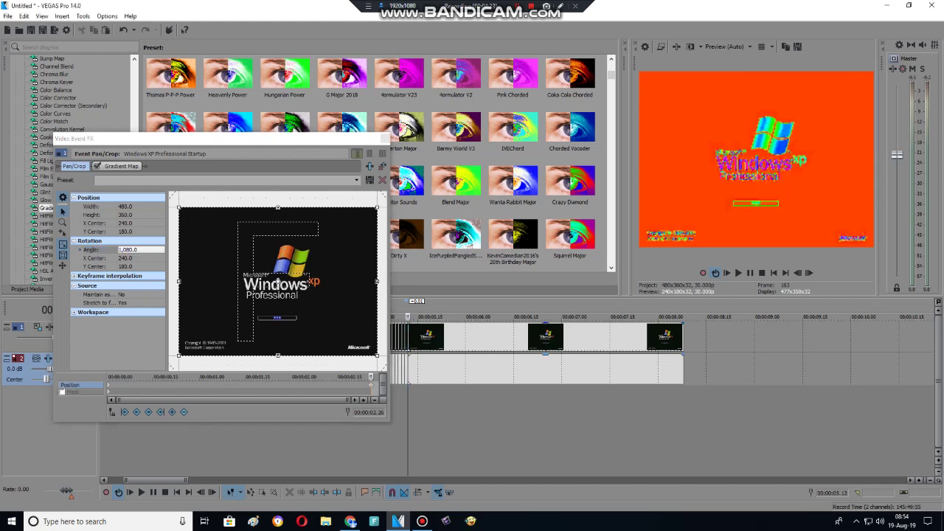
pyautogui.click(276, 283)
pyautogui.press('Tab')
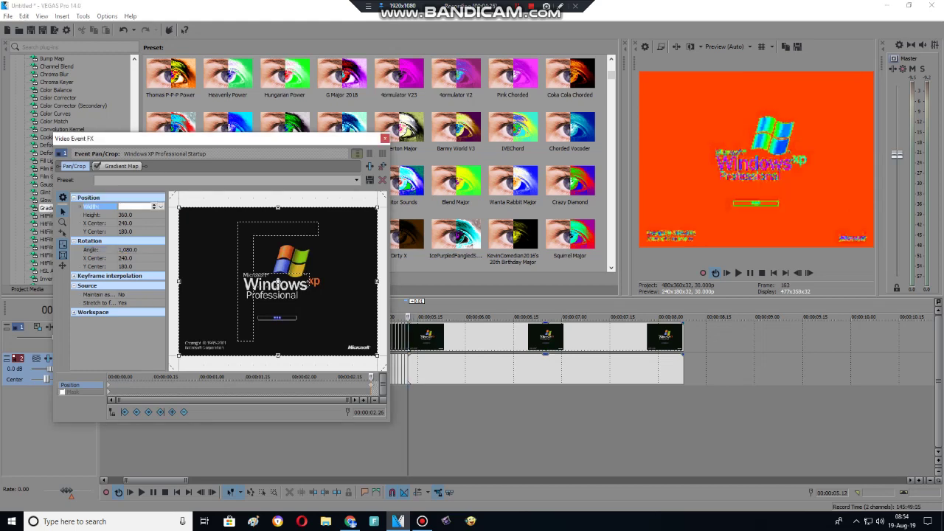
pyautogui.write('0')
pyautogui.press('Return')
pyautogui.press('space')
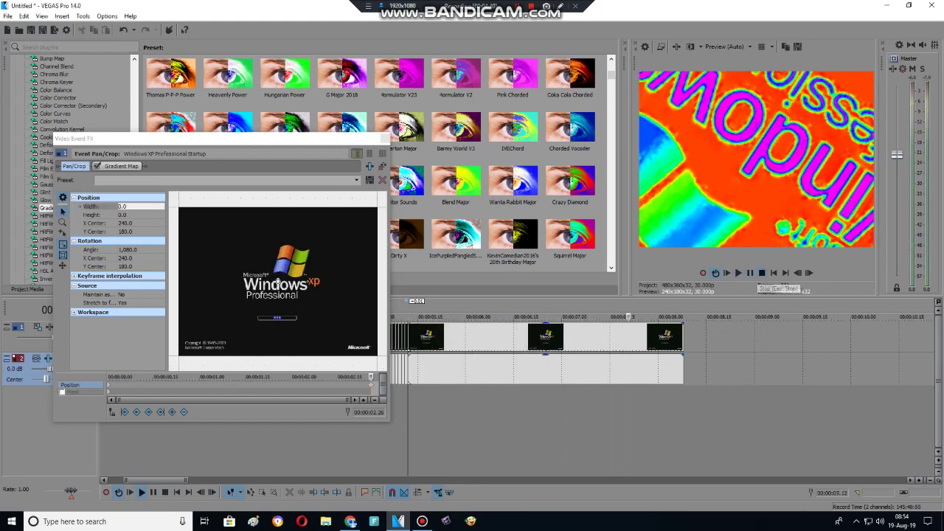
pyautogui.press('space')
pyautogui.click(383, 139)
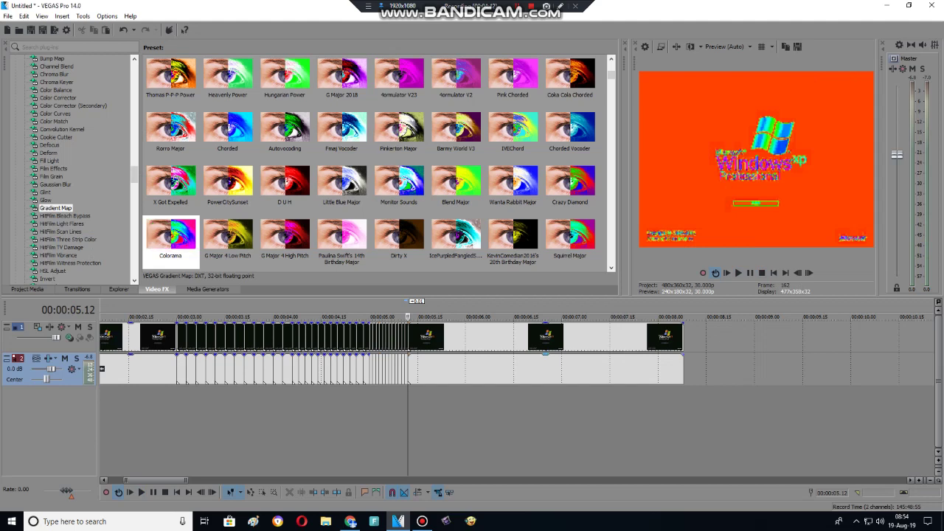
# Step: Add the Angry FX package to the last clip's audio and set its Pitch Shift to -4 semitones
pyautogui.rightClick(494, 372)
pyautogui.click(561, 108)
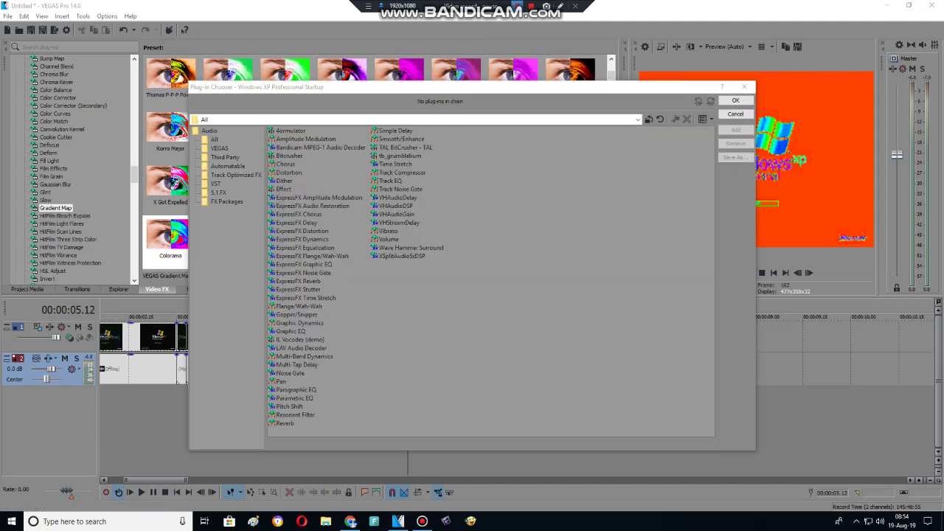
pyautogui.click(226, 202)
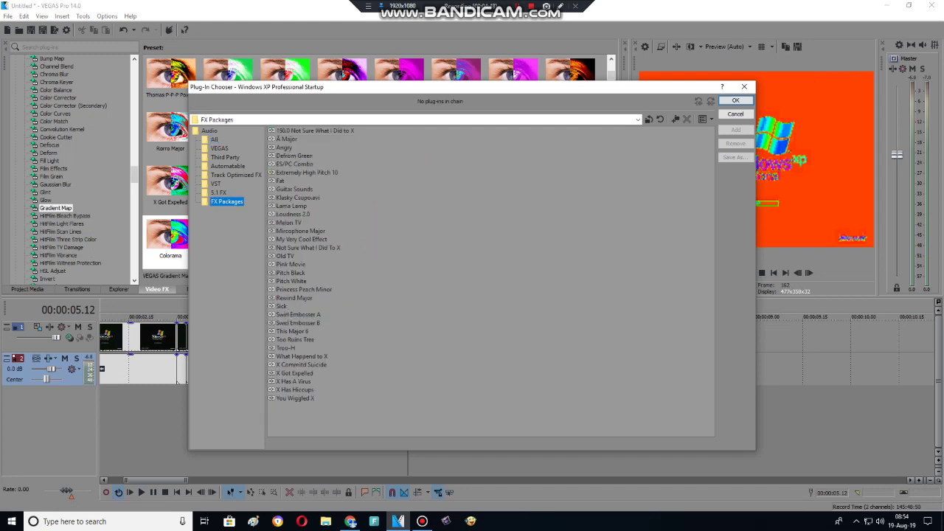
pyautogui.doubleClick(310, 131)
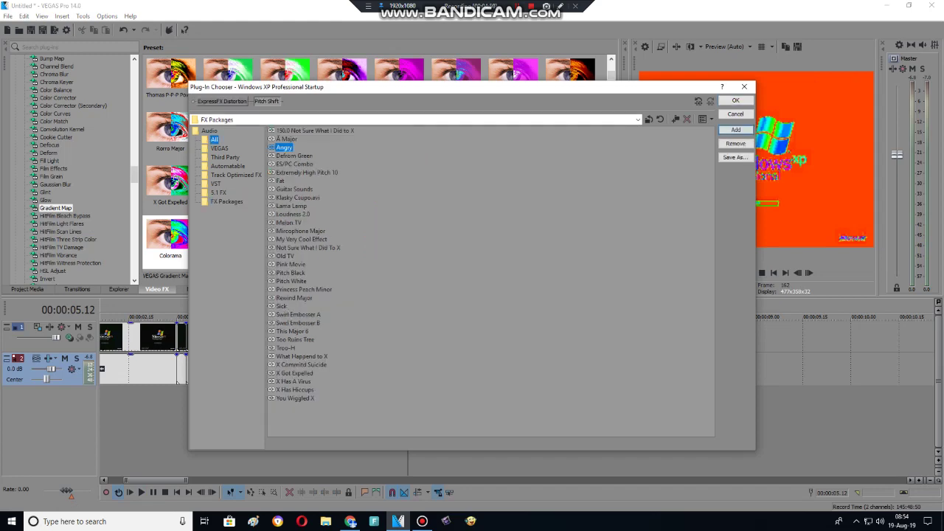
pyautogui.press('Return')
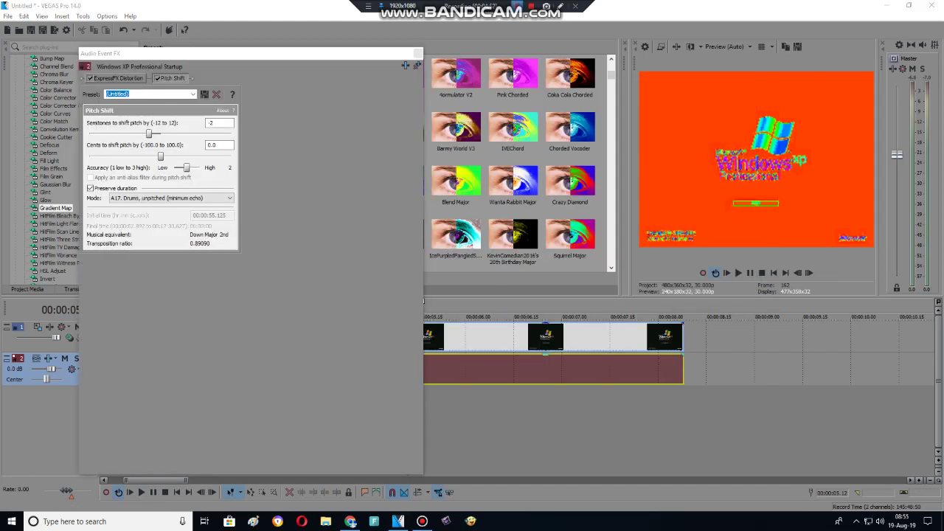
pyautogui.press('Left')
pyautogui.press('Left')
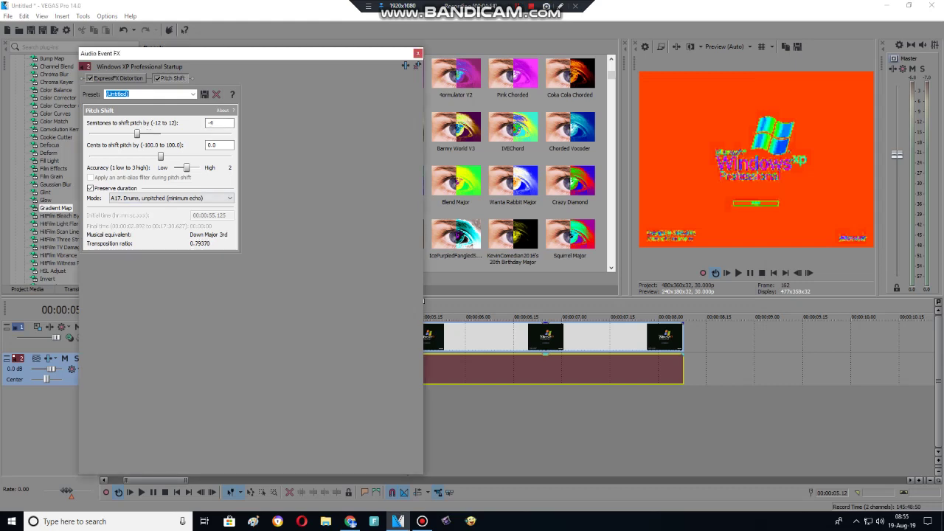
pyautogui.press('Escape')
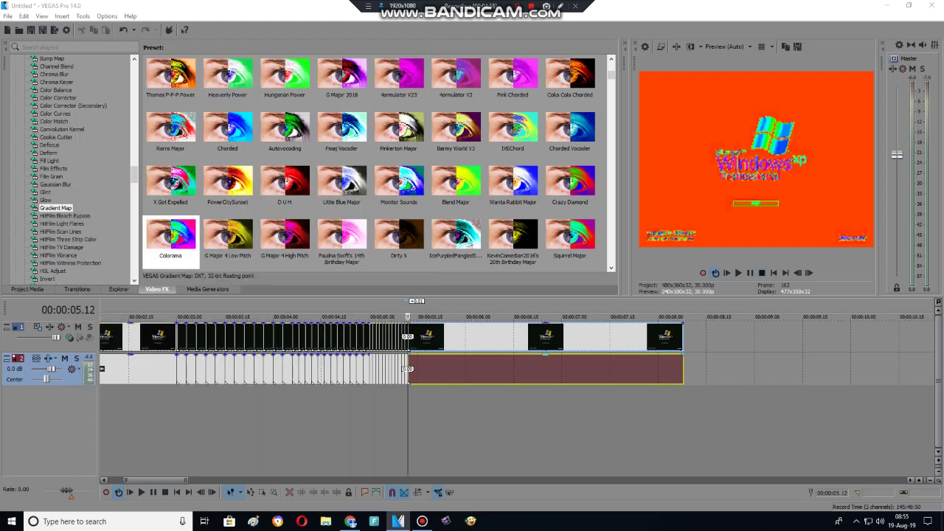
# Step: Clear the selections and play the whole remix from the beginning of the timeline
pyautogui.hotkey('ctrl', 'Home')
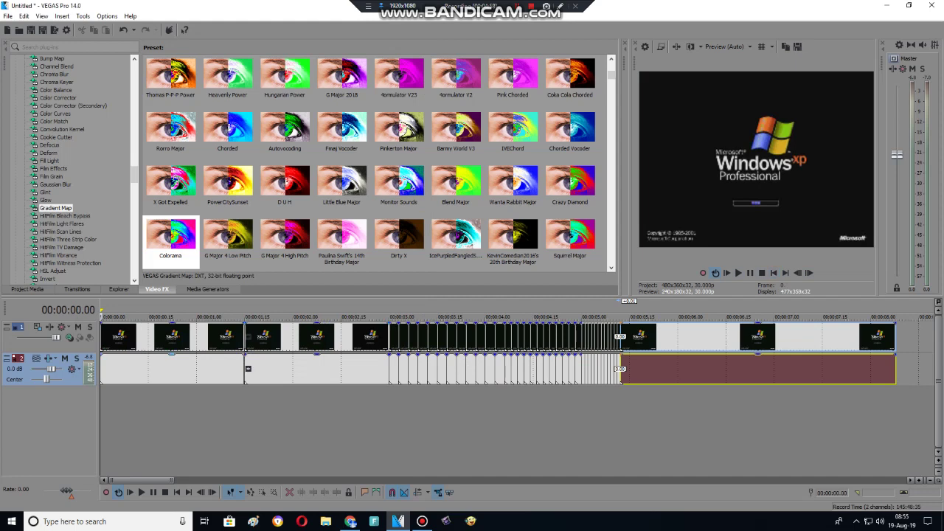
pyautogui.press('Delete')
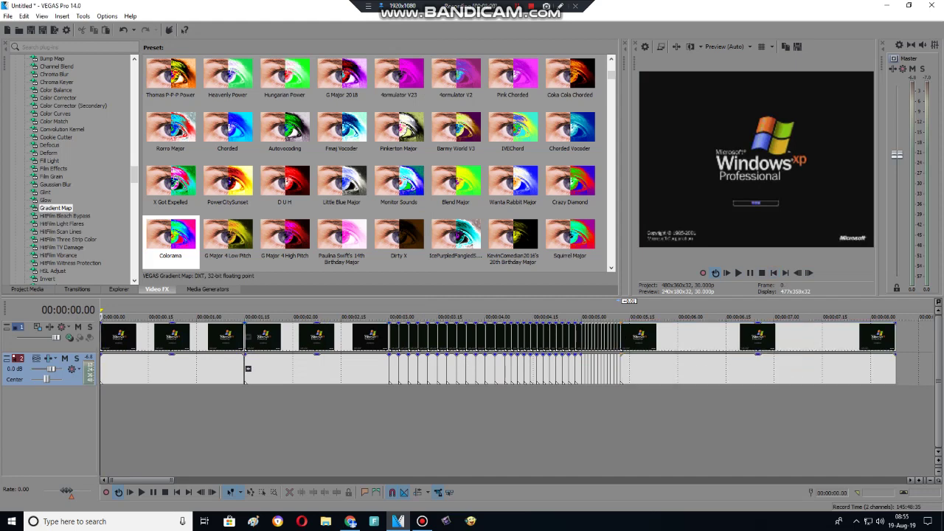
pyautogui.moveTo(172, 428); pyautogui.dragTo(101, 428)
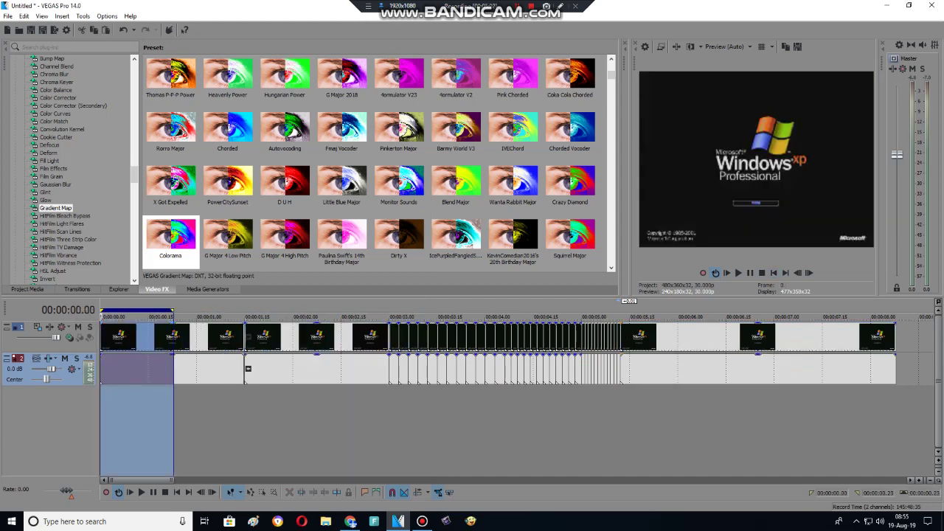
pyautogui.press('Escape')
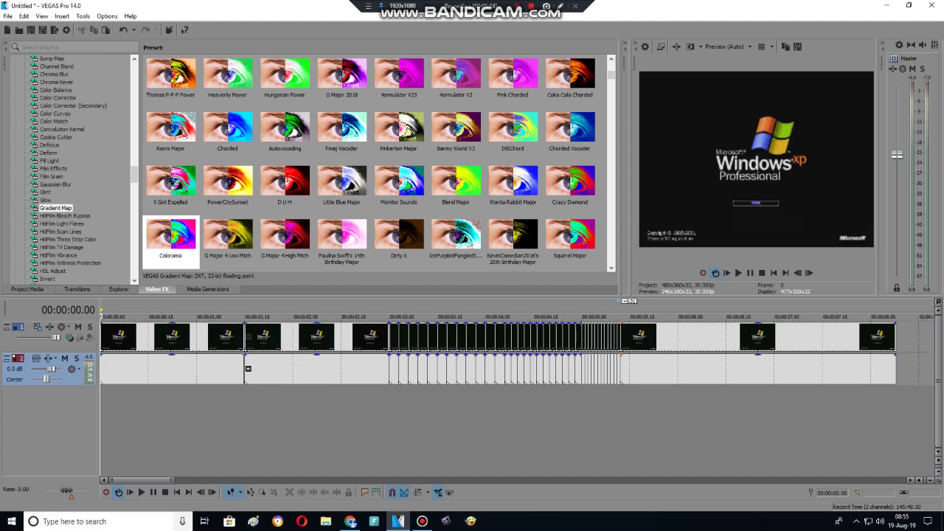
pyautogui.press('Down')
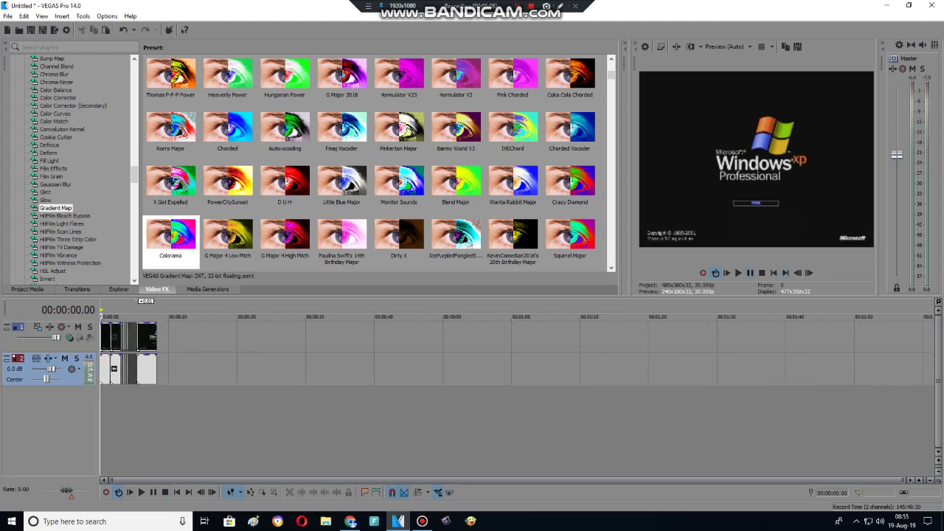
pyautogui.press('space')
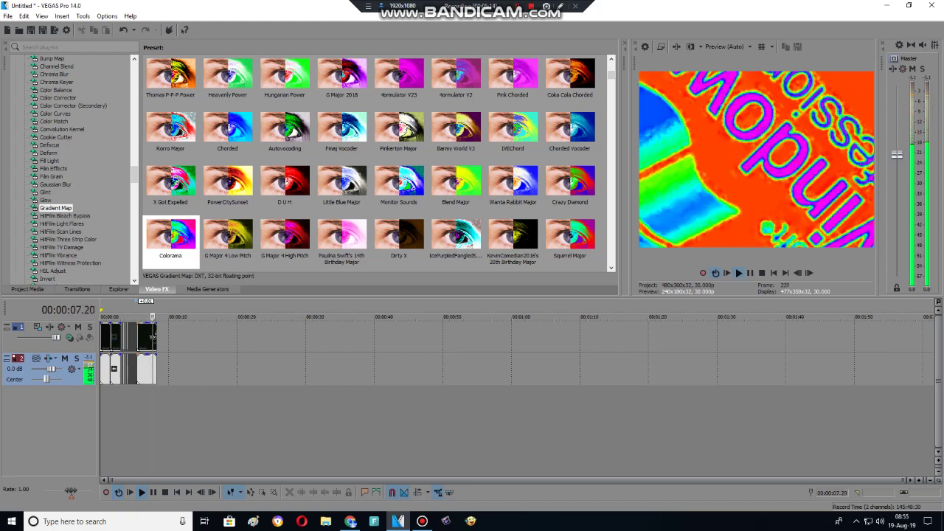
pyautogui.press('space')
# Step: Import the "Pinkfong Animations's New Avatar" image from the Desktop's GoAnimate Character folder into the project media
pyautogui.hotkey('alt', '1')
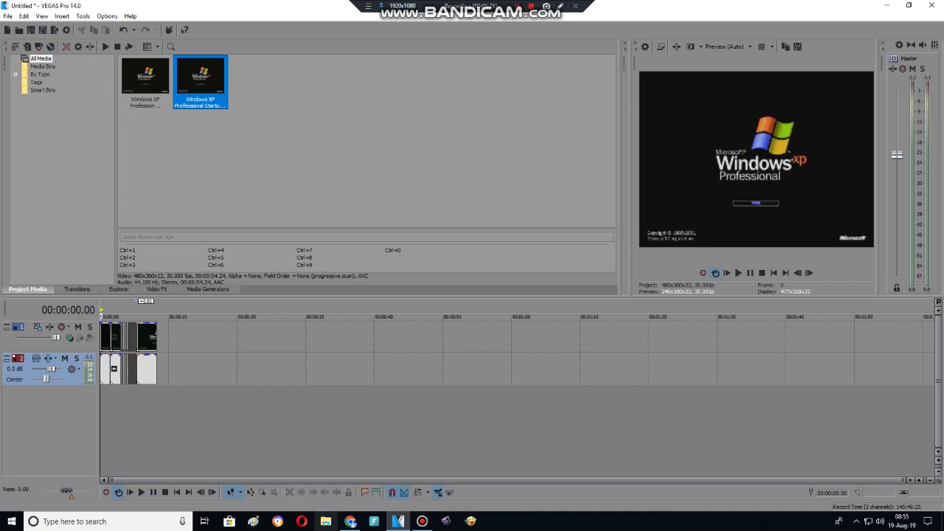
pyautogui.click(325, 522)
pyautogui.click(60, 205)
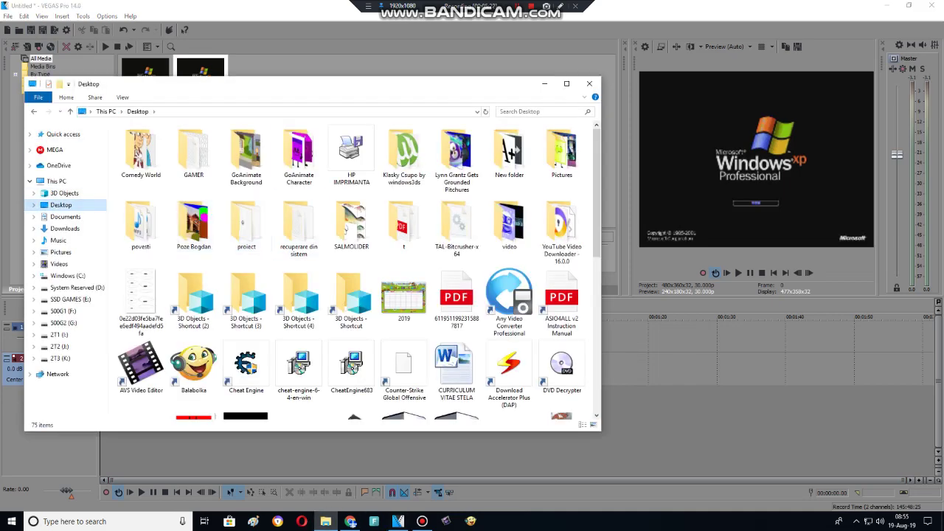
pyautogui.doubleClick(298, 155)
pyautogui.scroll(-5, 354, 280)
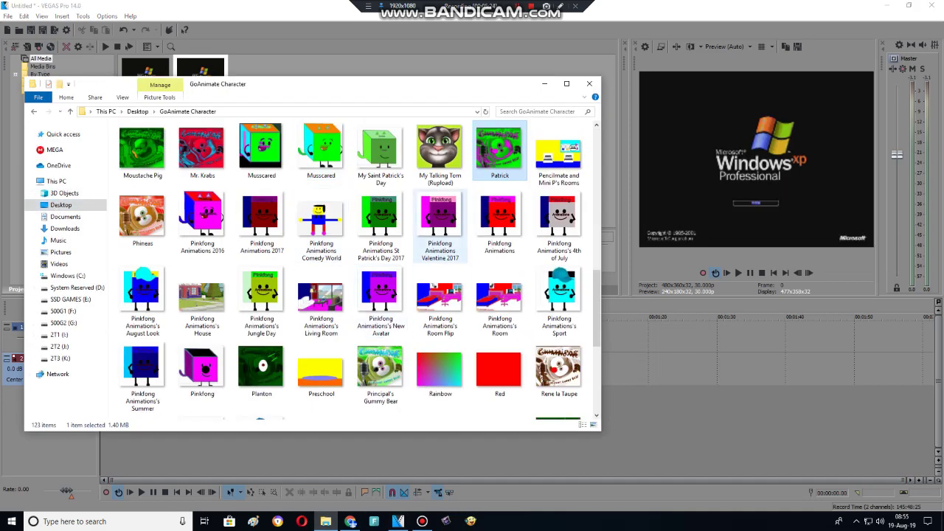
pyautogui.moveTo(380, 295); pyautogui.dragTo(300, 62)
# Step: Import the MIE image from the Desktop's Poze picture folder into the project media
pyautogui.click(33, 111)
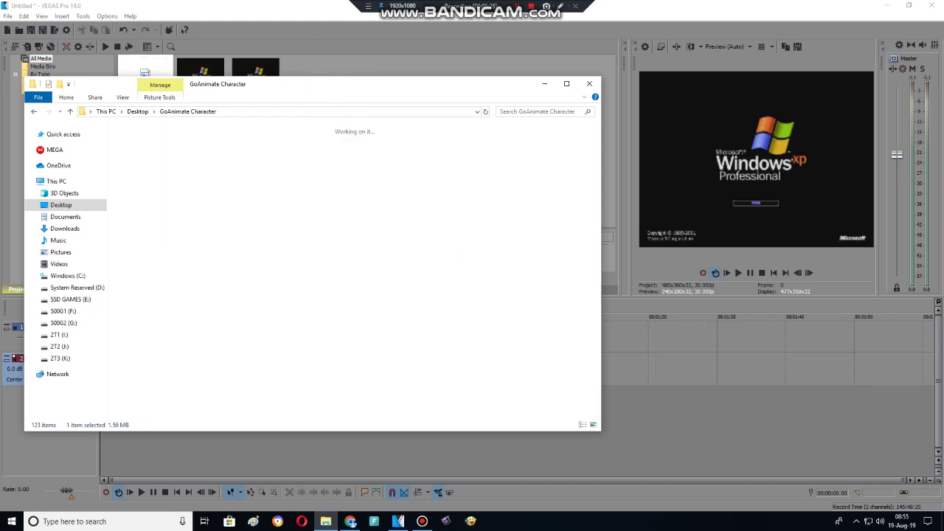
pyautogui.doubleClick(194, 222)
pyautogui.click(457, 221)
pyautogui.scroll(-5, 354, 281)
pyautogui.click(352, 151)
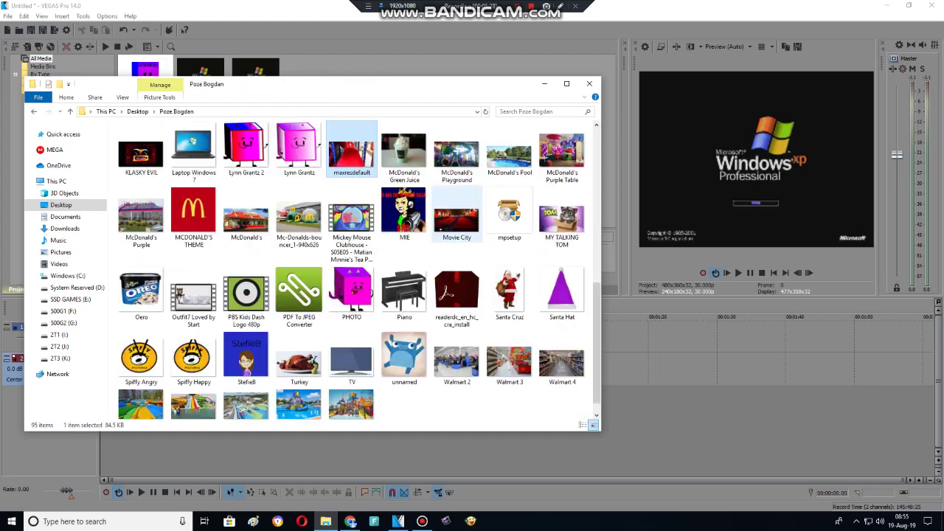
pyautogui.moveTo(404, 210); pyautogui.dragTo(301, 66)
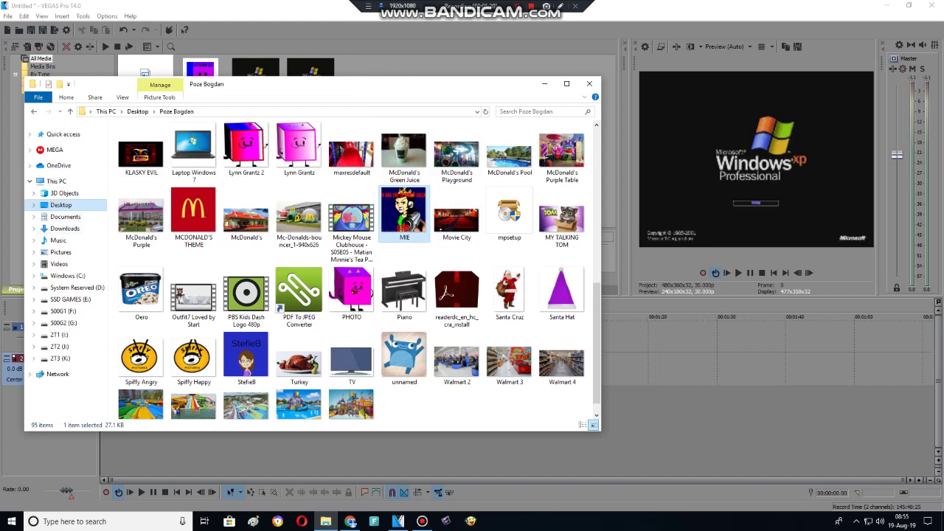
# Step: Close the picture folder and place the Pinkfong avatar image on a new top track over the remix
pyautogui.click(33, 112)
pyautogui.click(590, 83)
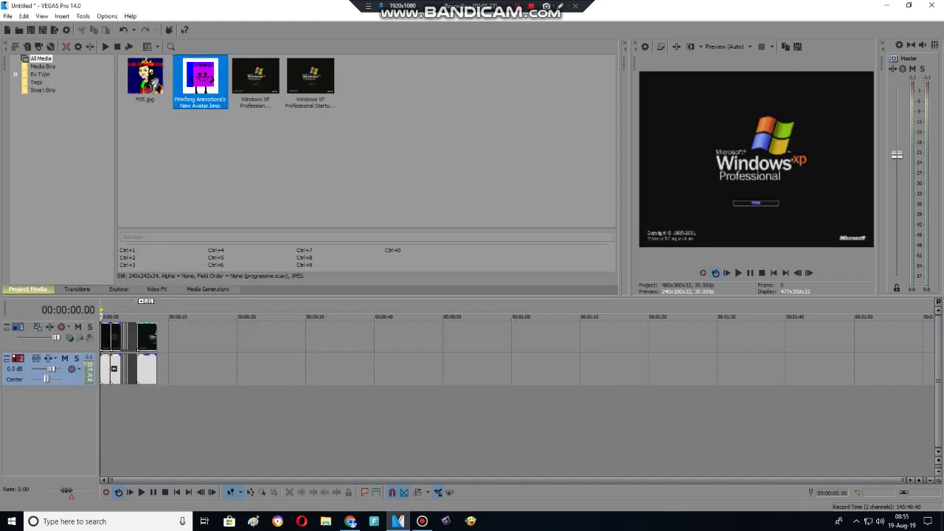
pyautogui.click(200, 78)
pyautogui.doubleClick(212, 80)
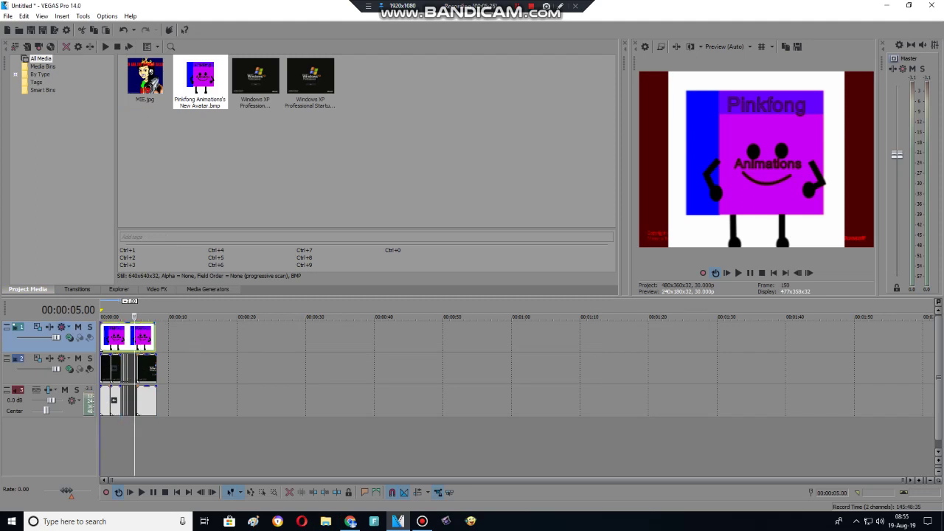
# Step: Apply the Image track motion preset to the avatar track and set its X position to -189.40
pyautogui.click(38, 327)
pyautogui.hotkey('alt', 'Down')
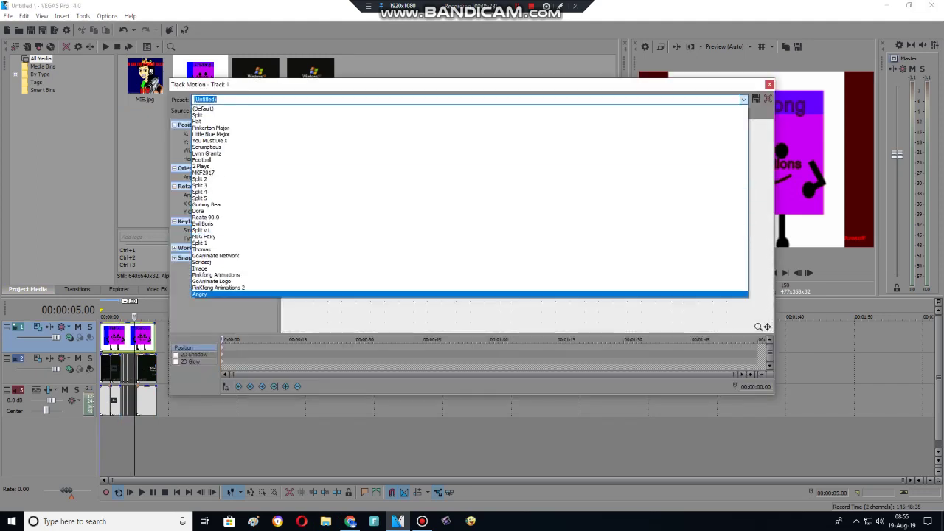
pyautogui.press('Return')
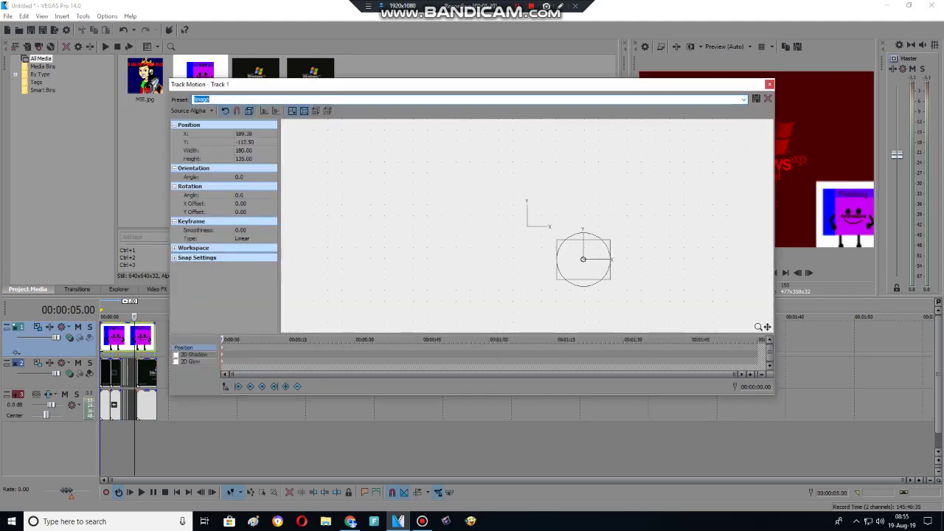
pyautogui.click(770, 83)
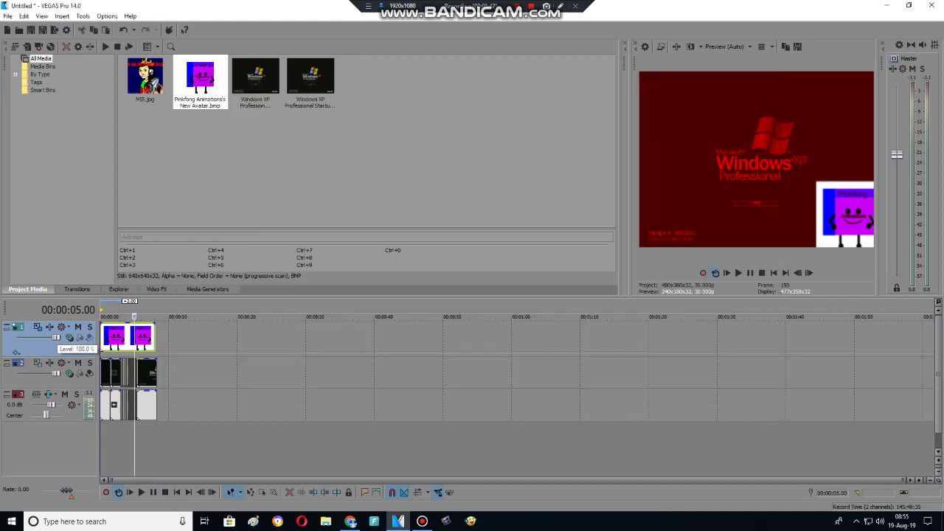
pyautogui.click(38, 327)
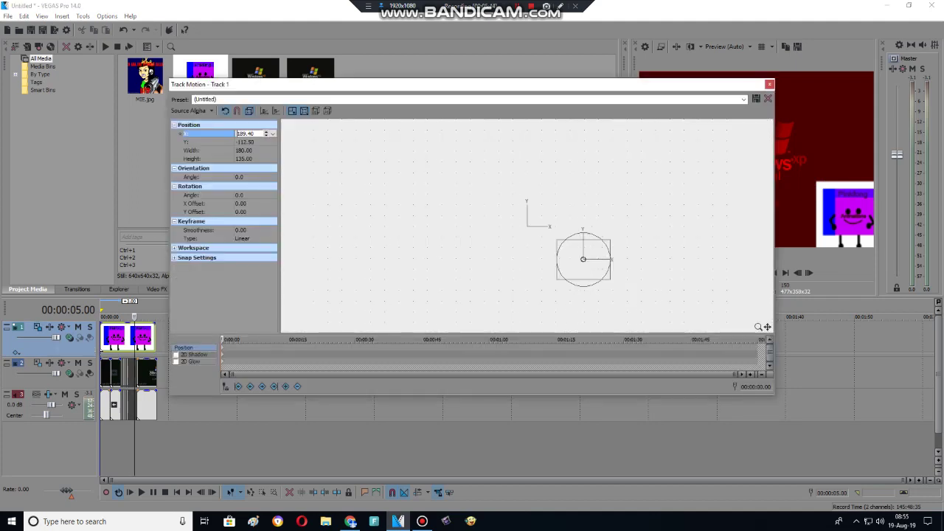
pyautogui.write('-189.40')
pyautogui.press('Return')
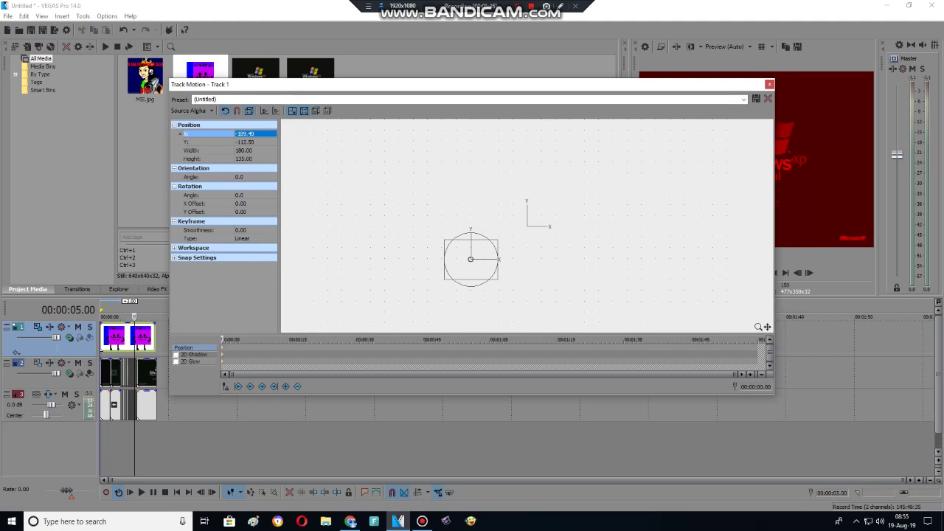
pyautogui.press('Escape')
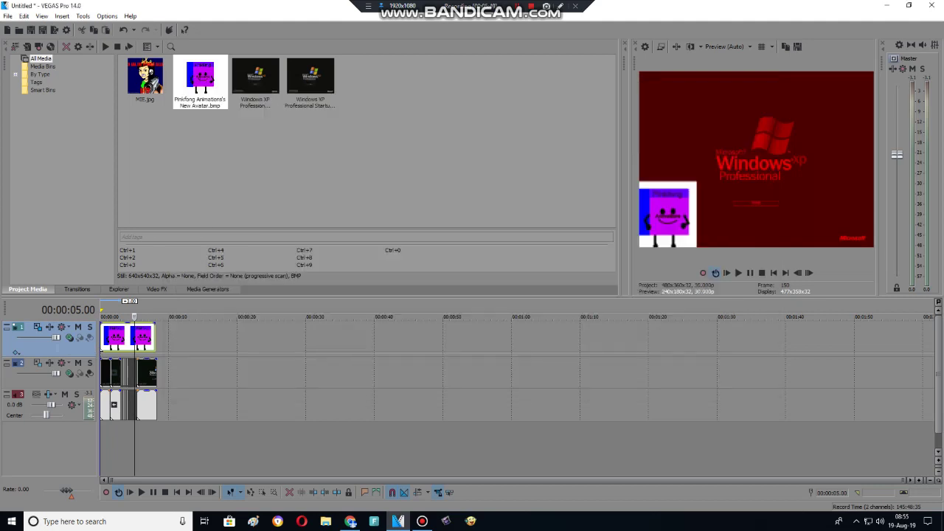
# Step: Add the Titles & Text generator's Angry preset on a new track above the avatar image
pyautogui.click(208, 289)
pyautogui.click(55, 137)
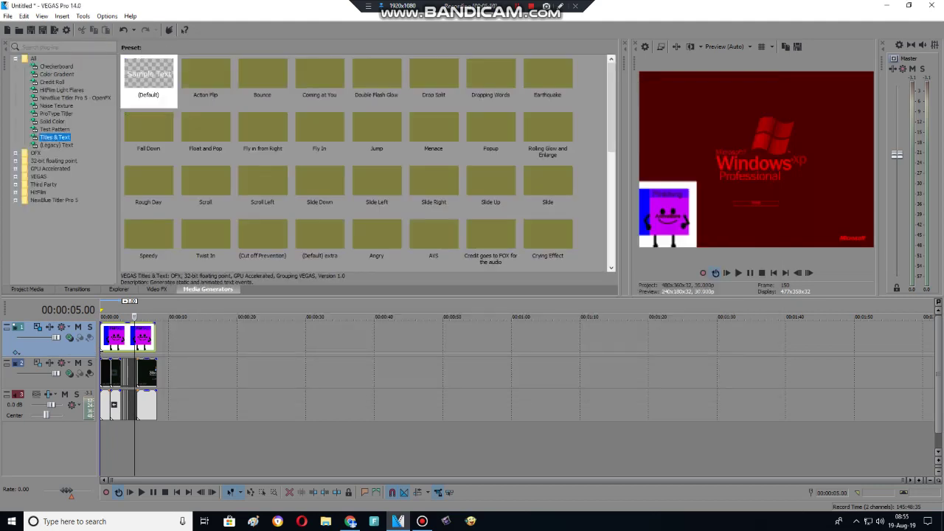
pyautogui.scroll(-6, 365, 163)
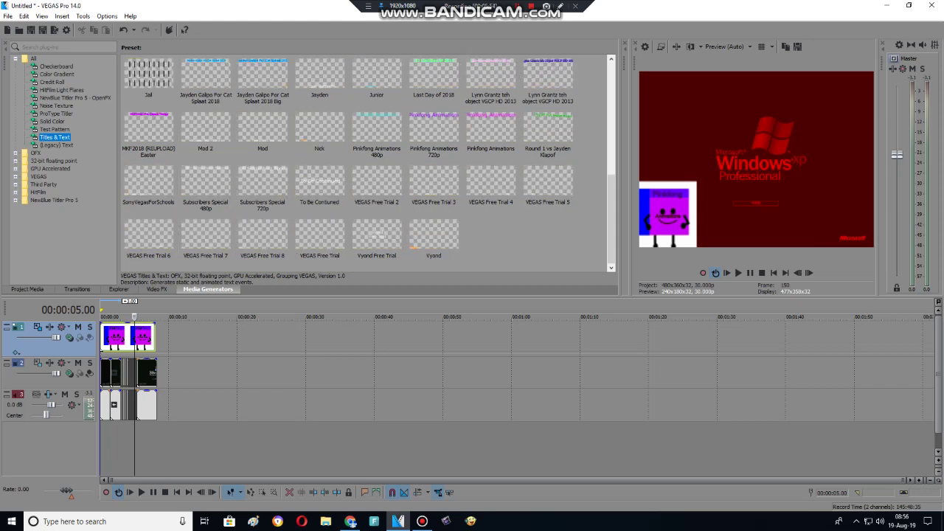
pyautogui.scroll(3, 365, 163)
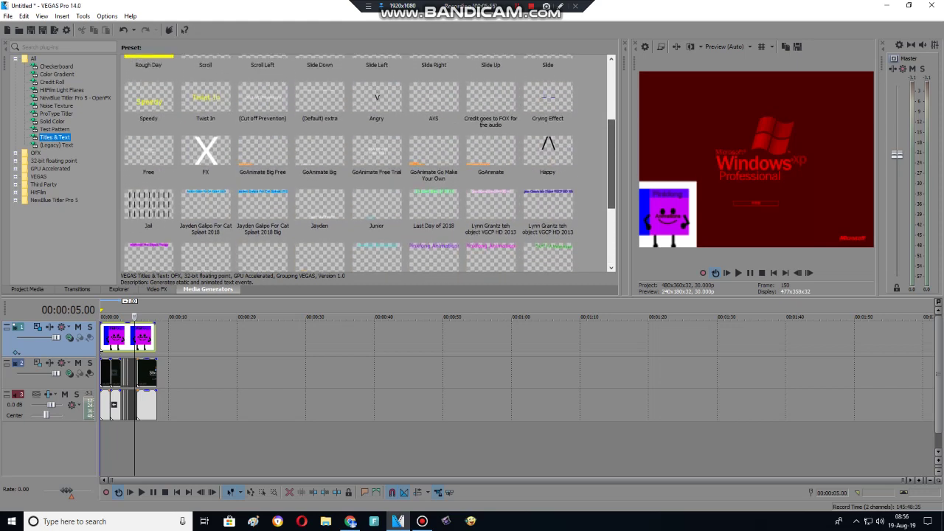
pyautogui.click(377, 133)
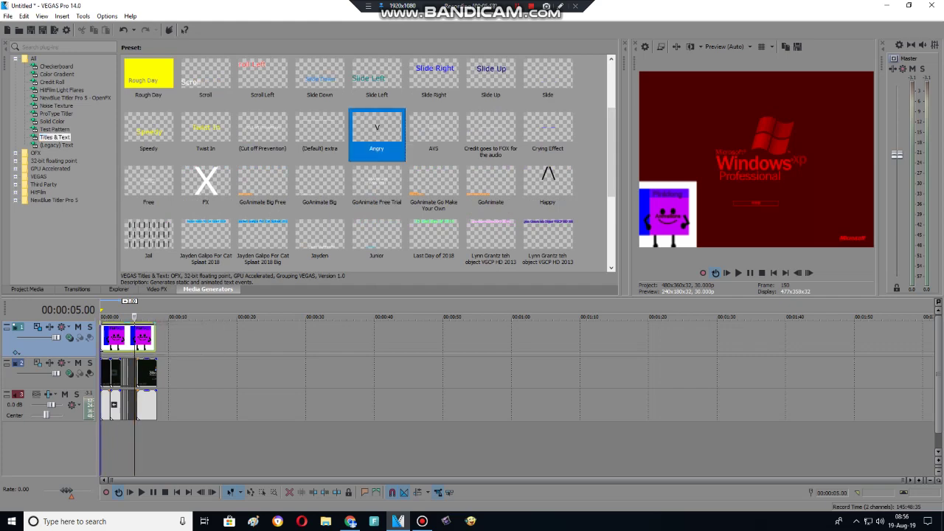
pyautogui.moveTo(377, 129); pyautogui.dragTo(118, 328)
pyautogui.click(445, 125)
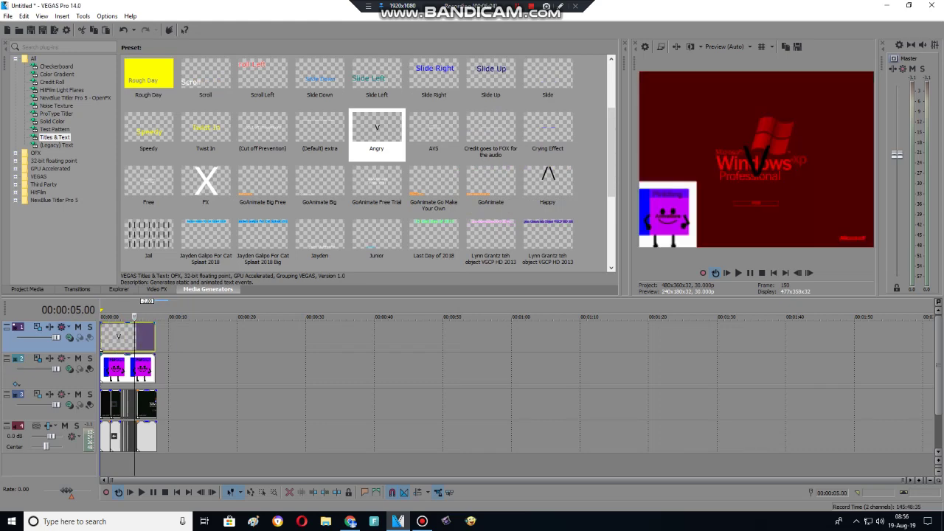
# Step: Apply the Angry HD track motion preset to the V text track
pyautogui.click(38, 327)
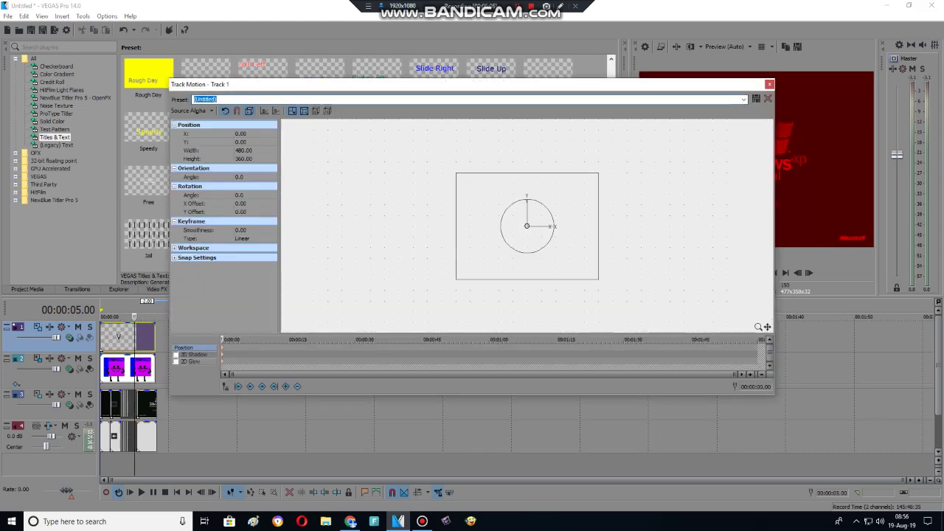
pyautogui.write('angry')
pyautogui.hotkey('alt', 'Down')
pyautogui.press('Down')
pyautogui.press('Down')
pyautogui.press('Down')
pyautogui.press('Down')
pyautogui.press('Down')
pyautogui.press('Down')
pyautogui.press('Down')
pyautogui.press('Down')
pyautogui.press('Down')
pyautogui.press('Down')
pyautogui.press('Down')
pyautogui.press('Down')
pyautogui.press('Down')
pyautogui.press('Down')
pyautogui.press('Down')
pyautogui.press('Down')
pyautogui.press('Down')
pyautogui.press('Down')
pyautogui.press('Down')
pyautogui.press('Down')
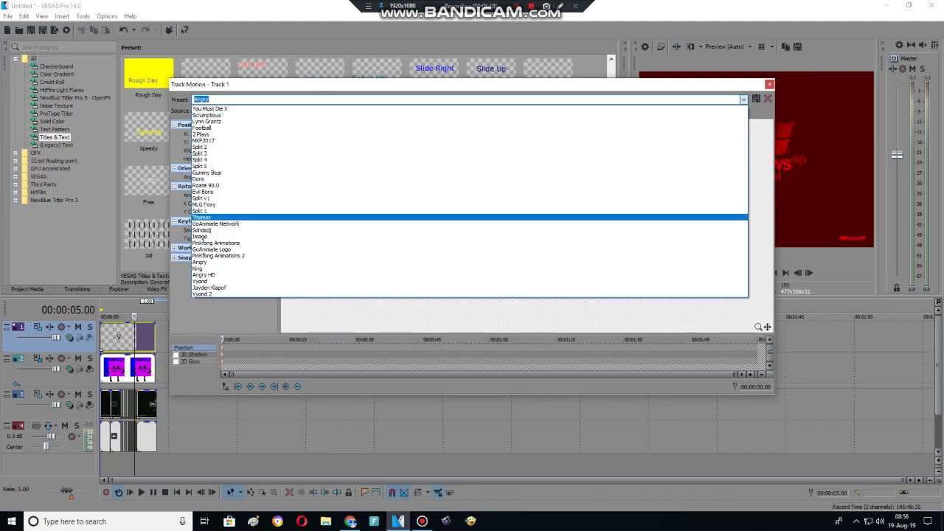
pyautogui.press('Return')
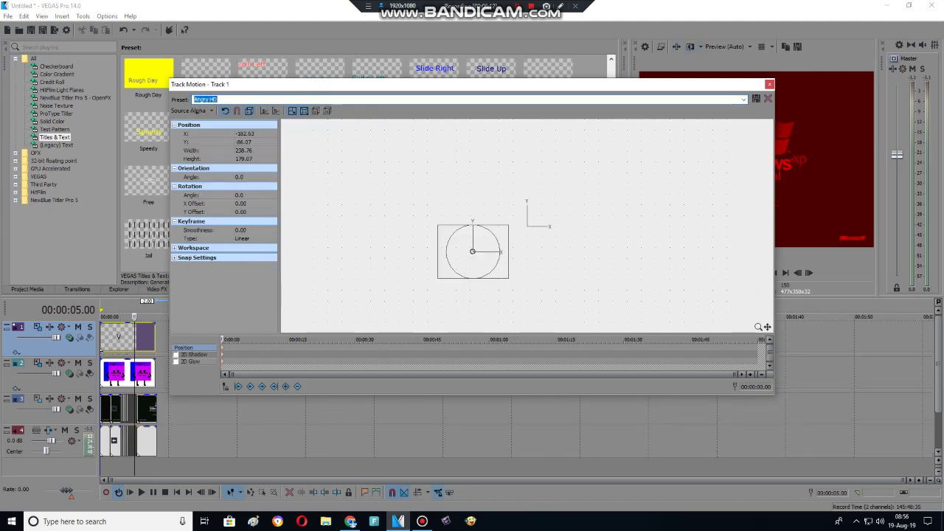
pyautogui.press('Escape')
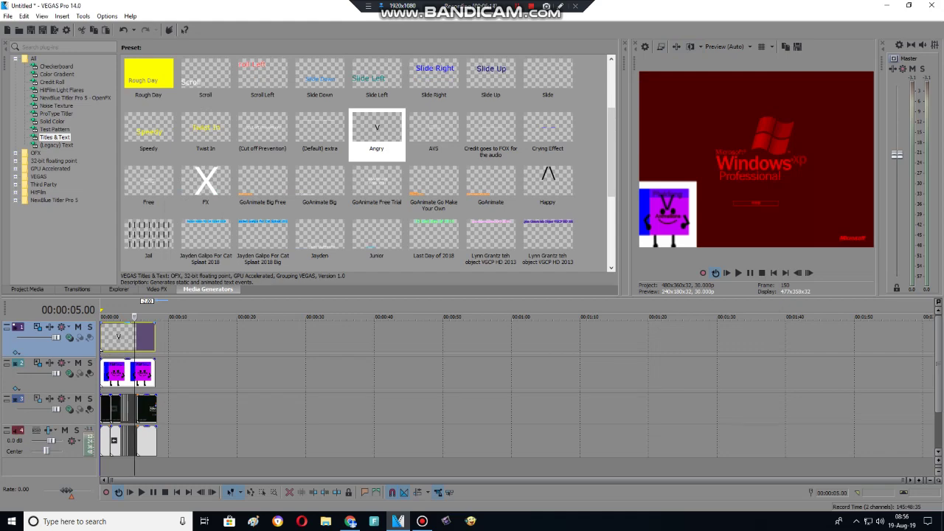
# Step: Set the V text's generated media frame size to 1280 x 720
pyautogui.rightClick(131, 330)
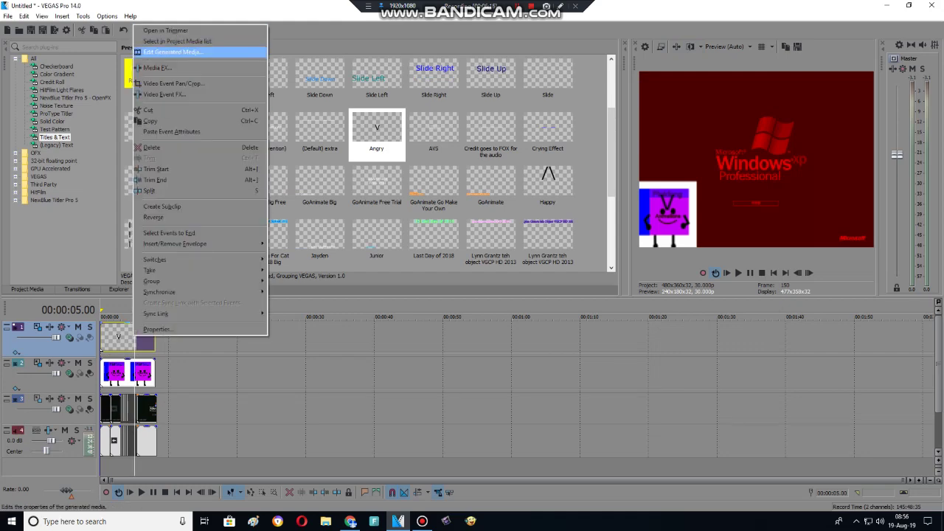
pyautogui.click(199, 51)
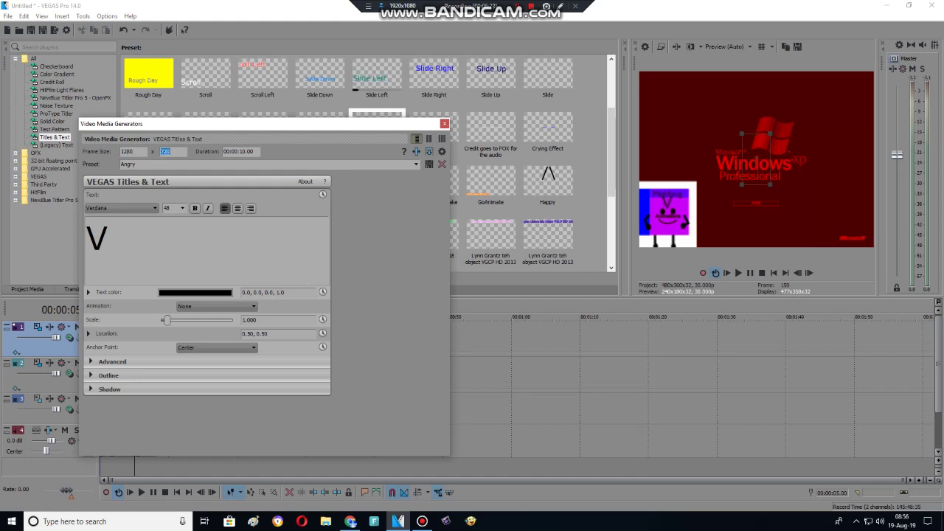
pyautogui.press('Escape')
# Step: Apply the Gradient Map effect's Mega Angry preset to the avatar image event
pyautogui.hotkey('alt', '8')
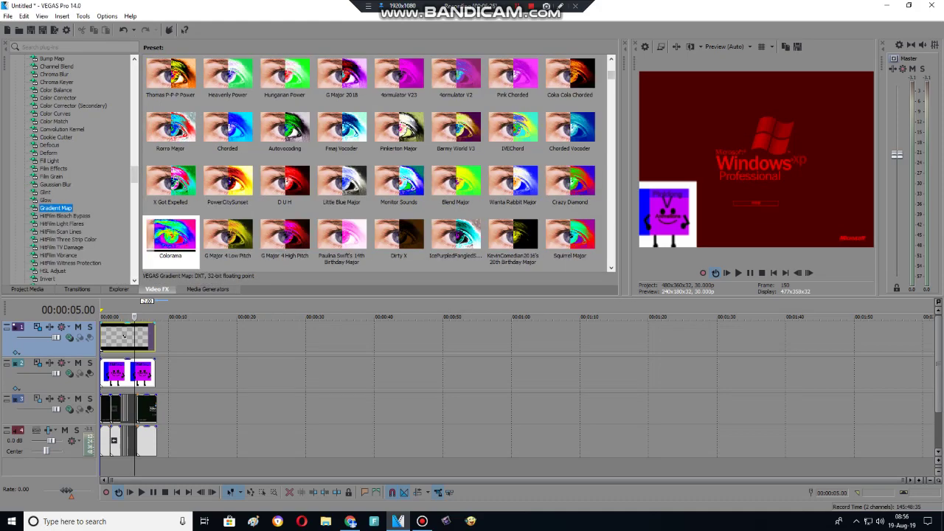
pyautogui.scroll(-10, 459, 179)
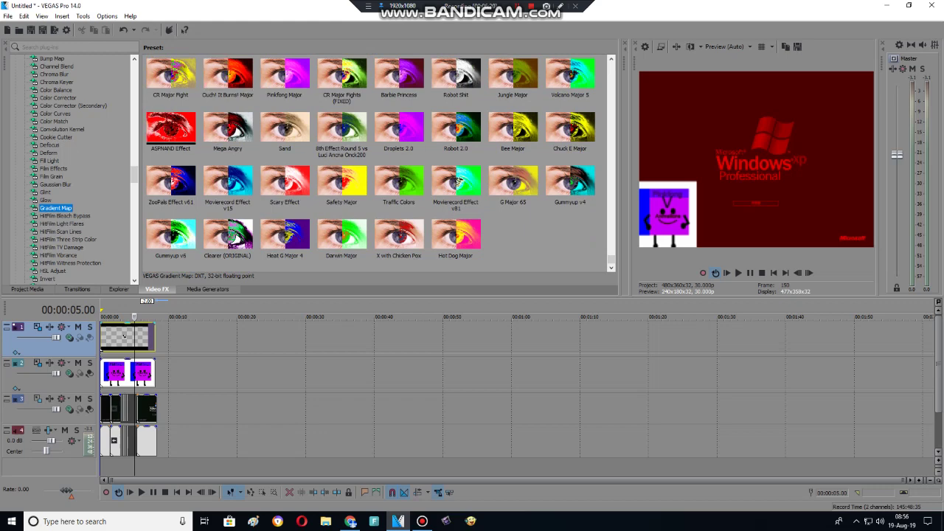
pyautogui.click(227, 129)
pyautogui.moveTo(124, 337); pyautogui.dragTo(124, 337)
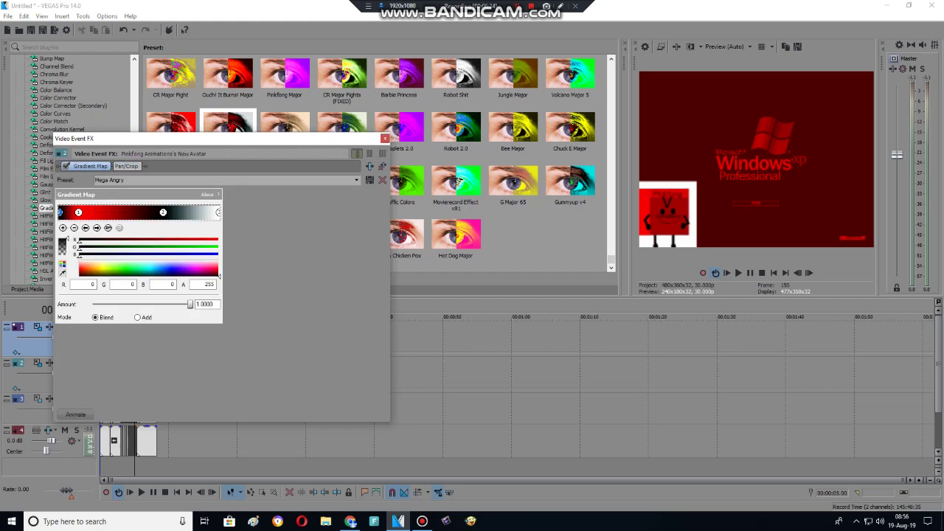
pyautogui.press('Escape')
# Step: Place the MIE image on a new top track over the remix and open its track motion settings
pyautogui.hotkey('alt', '1')
pyautogui.press('Home')
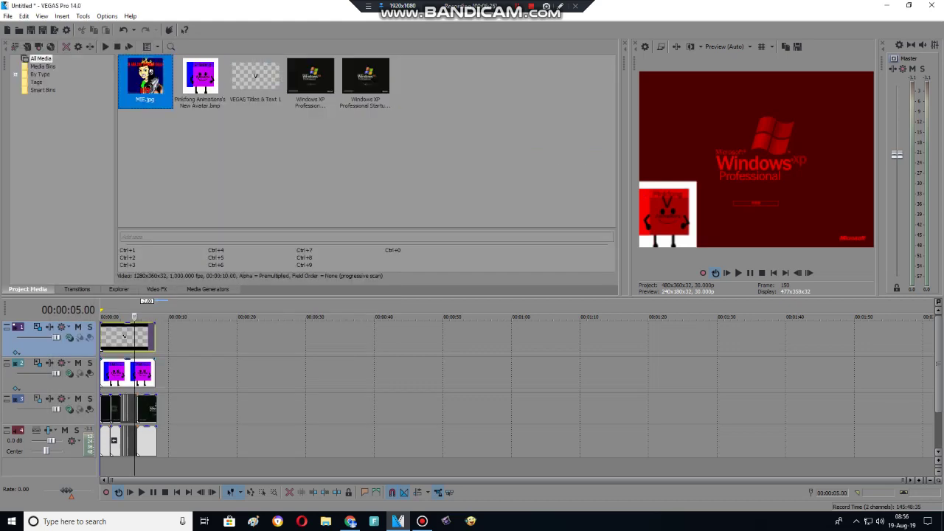
pyautogui.hotkey('ctrl', 'shift', 'q')
pyautogui.press('Return')
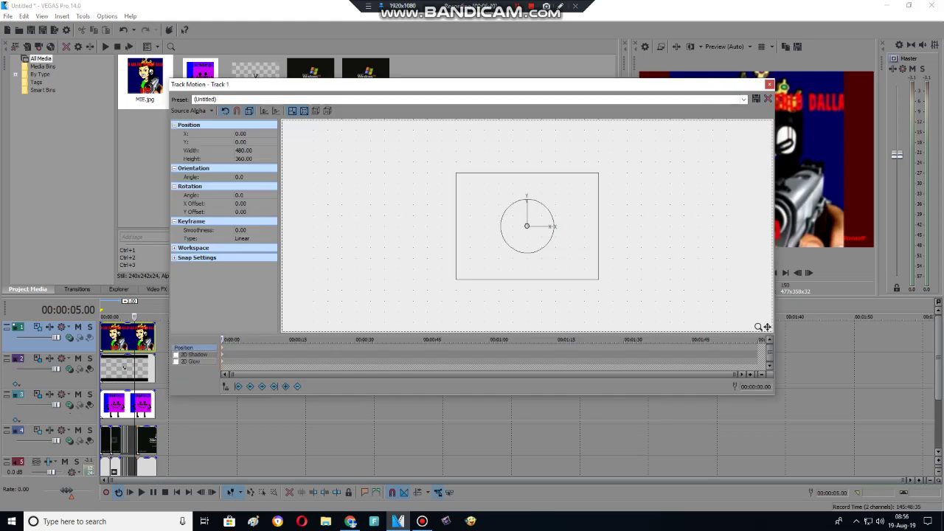
# Step: Apply the Image track motion preset to the MIE image's track
pyautogui.hotkey('alt', 'Down')
pyautogui.press('Down')
pyautogui.press('Down')
pyautogui.press('Down')
pyautogui.press('Down')
pyautogui.press('Down')
pyautogui.press('Down')
pyautogui.press('Down')
pyautogui.press('Down')
pyautogui.press('Down')
pyautogui.press('Down')
pyautogui.press('Down')
pyautogui.press('Down')
pyautogui.press('Up')
pyautogui.press('Up')
pyautogui.press('Up')
pyautogui.press('Return')
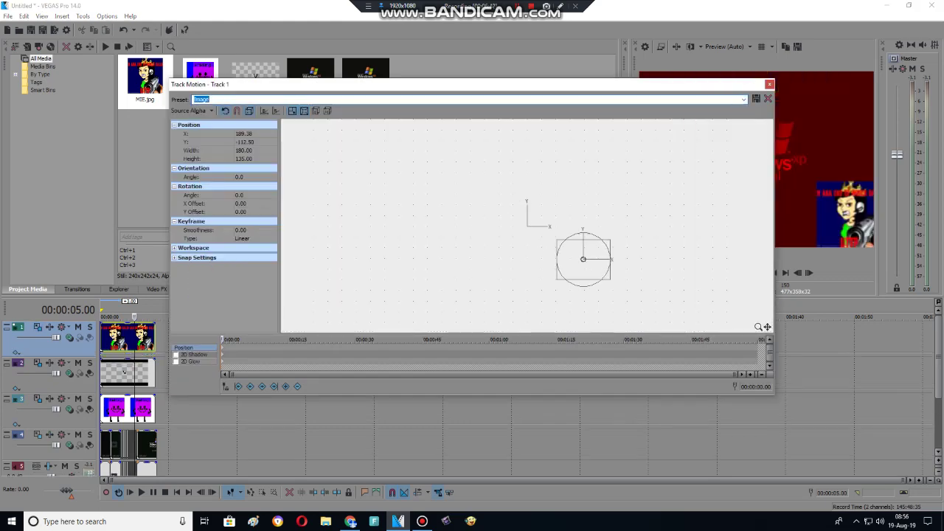
pyautogui.press('Escape')
# Step: Add the Pinkfong Animations 720p title preset on a new top track with a frame size of 1280 x 720
pyautogui.hotkey('alt', '9')
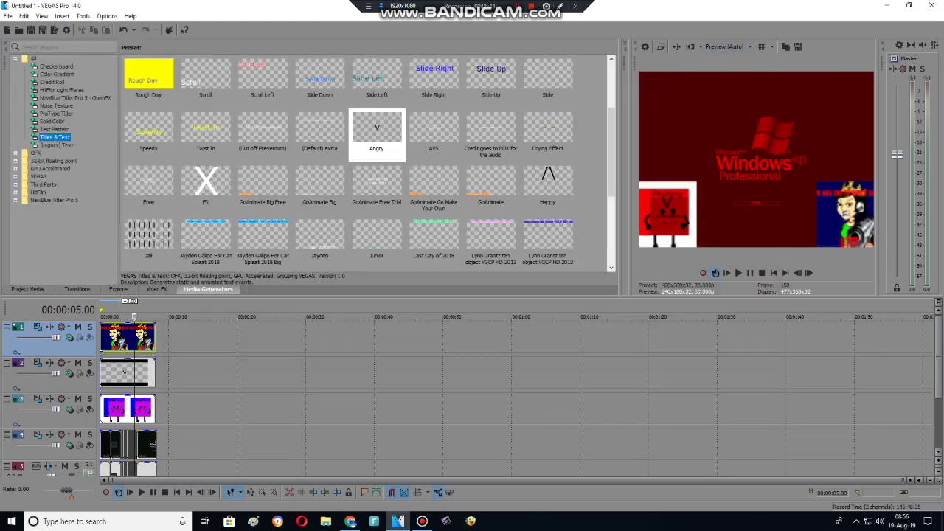
pyautogui.scroll(-3, 369, 164)
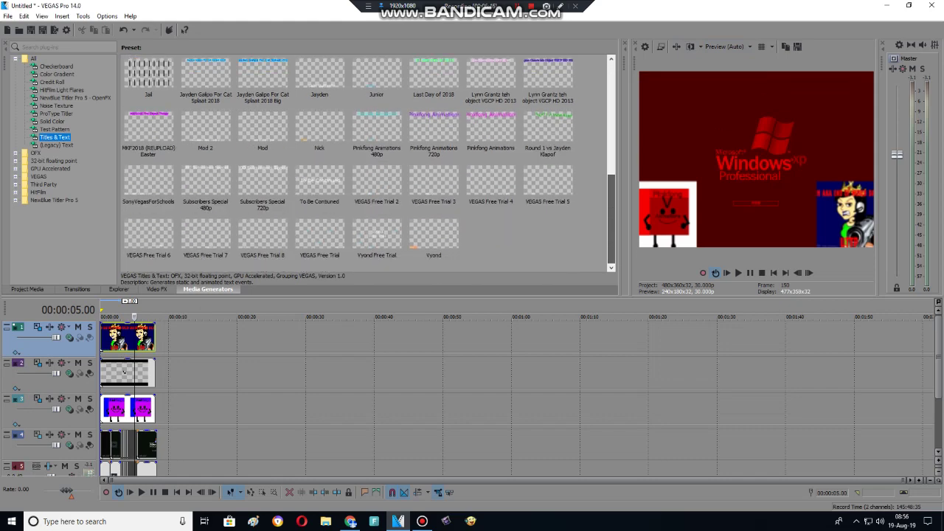
pyautogui.doubleClick(434, 133)
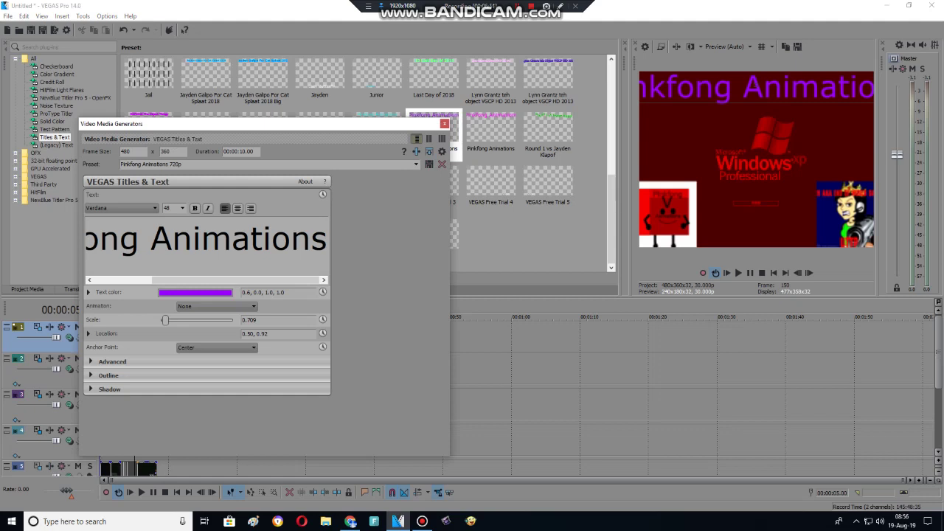
pyautogui.doubleClick(125, 152)
pyautogui.write('12')
pyautogui.press('Tab')
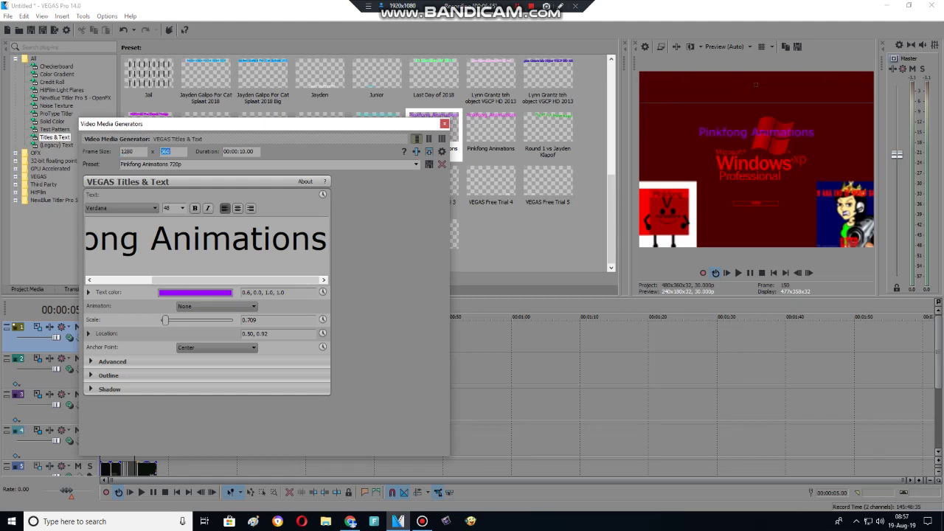
pyautogui.write('720')
pyautogui.press('Return')
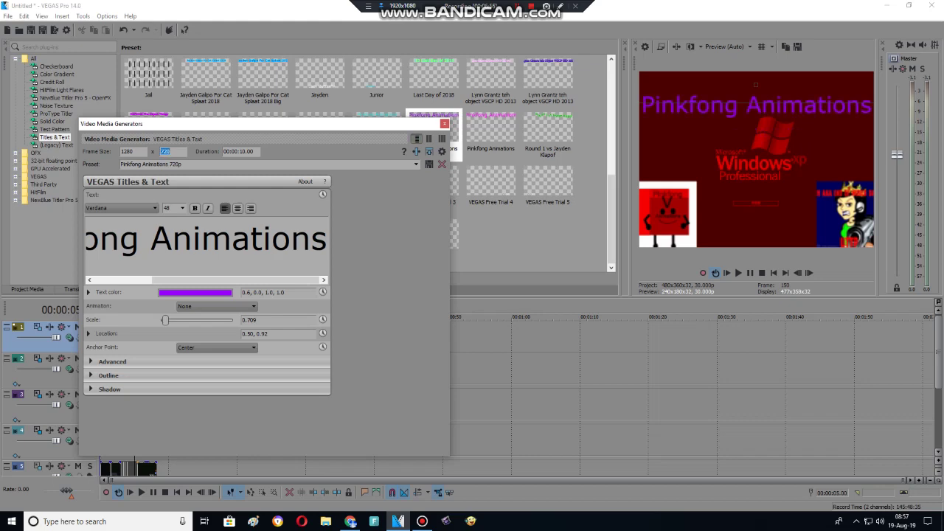
pyautogui.click(444, 123)
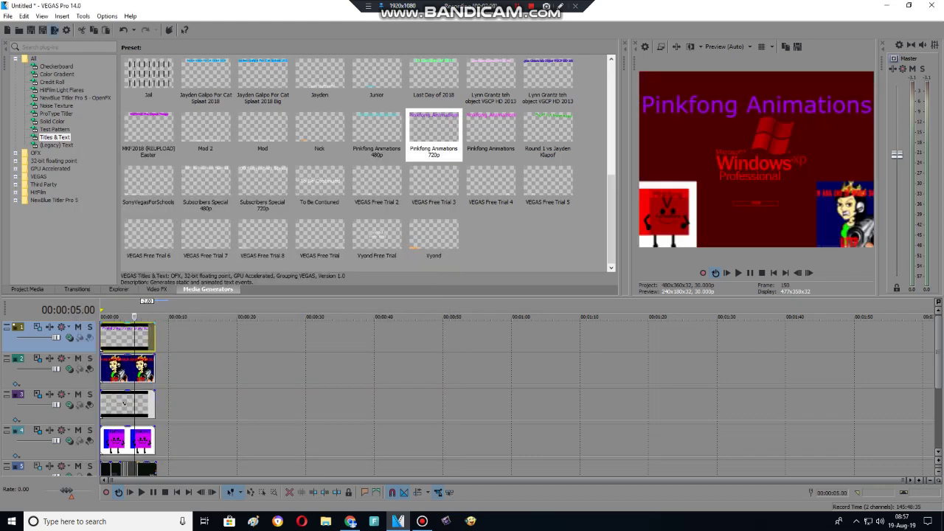
# Step: Start a render of the project and name the output file "I Accidentally Windows XP"
pyautogui.hotkey('ctrl', 'shift', 'm')
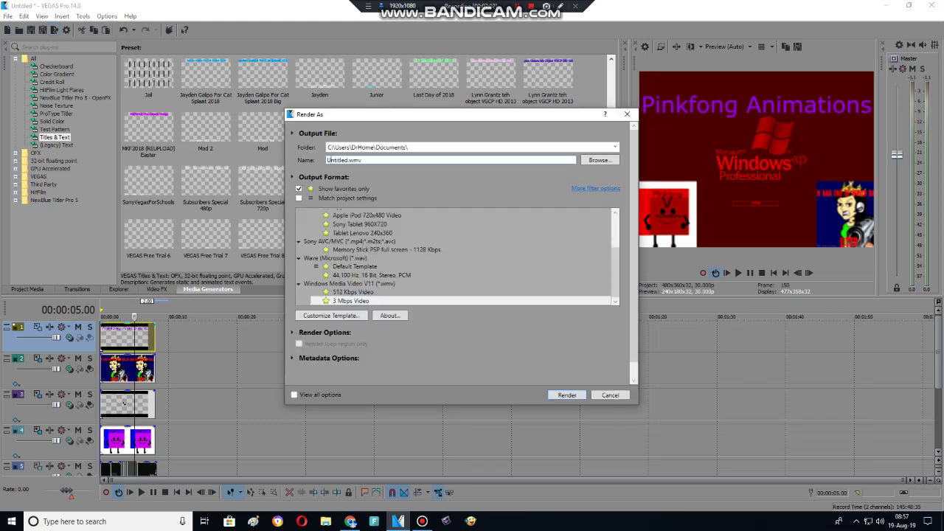
pyautogui.press('BackSpace')
pyautogui.press('BackSpace')
pyautogui.press('BackSpace')
pyautogui.press('BackSpace')
pyautogui.press('BackSpace')
pyautogui.press('BackSpace')
pyautogui.press('BackSpace')
pyautogui.press('BackSpace')
pyautogui.press('BackSpace')
pyautogui.press('BackSpace')
pyautogui.press('BackSpace')
pyautogui.press('BackSpace')
pyautogui.write('I A')
# Step: Render the video as MP4 with the Sony Tablet 720p template
pyautogui.click(615, 213)
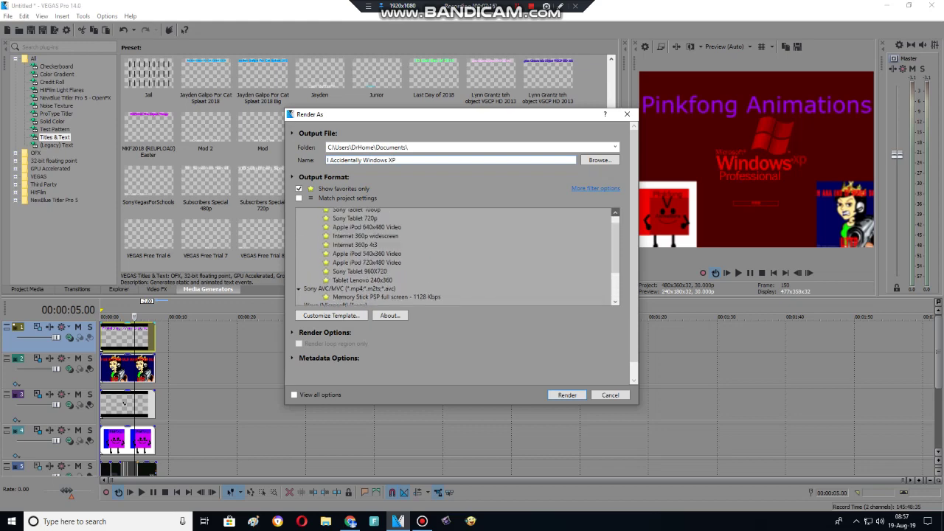
pyautogui.click(355, 218)
pyautogui.press('Return')
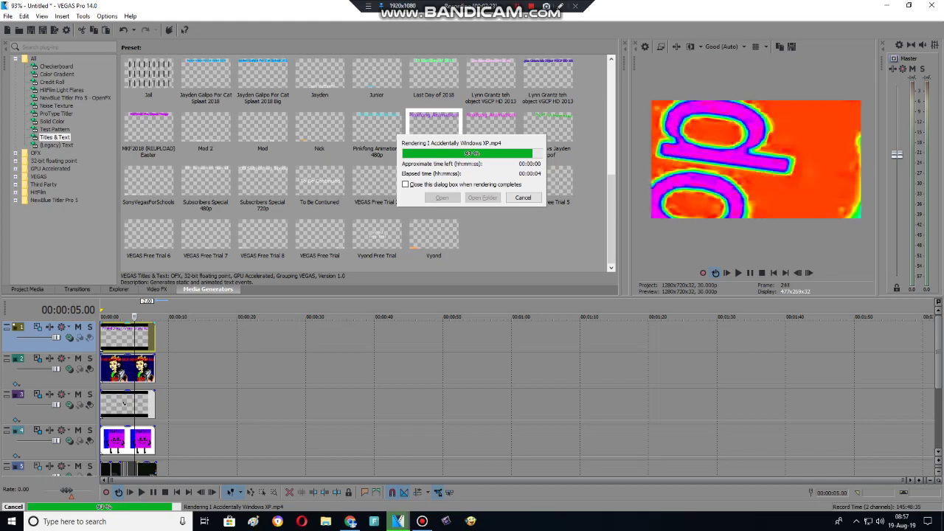
# Step: Close the video editor once the render completes, discarding the changes to the untitled project
pyautogui.hotkey('alt', 'F4')
pyautogui.hotkey('alt', 'F4')
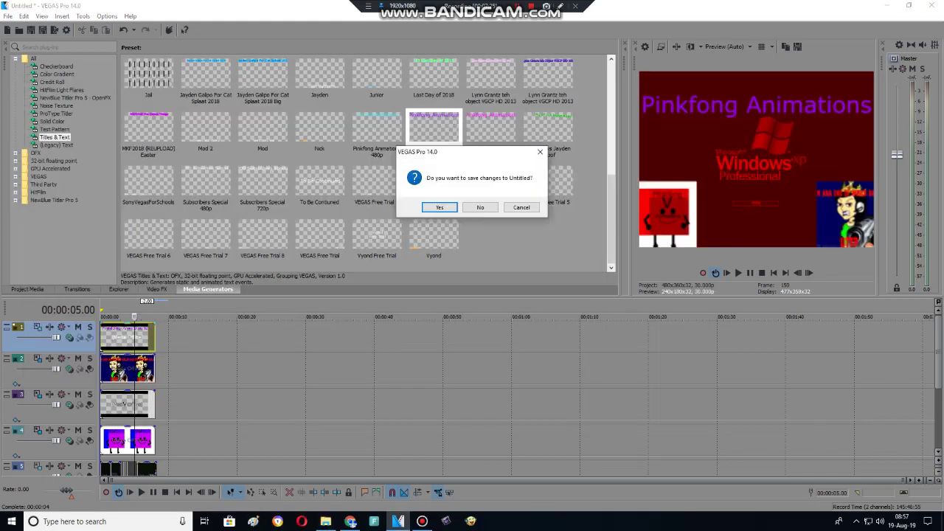
pyautogui.press('n')
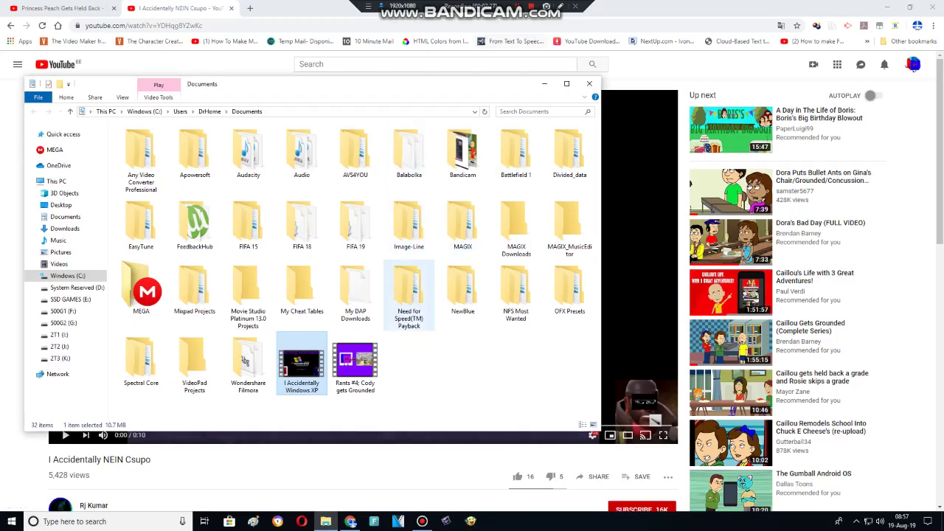
# Step: Play the rendered "I Accidentally Windows XP" video from the Documents folder and close the player
pyautogui.press('Return')
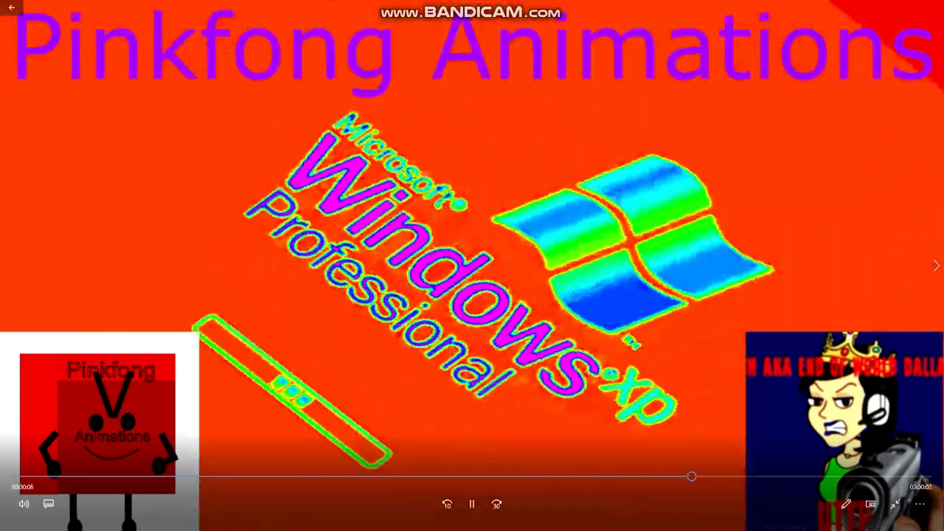
pyautogui.press('Escape')
pyautogui.hotkey('alt', 'F4')
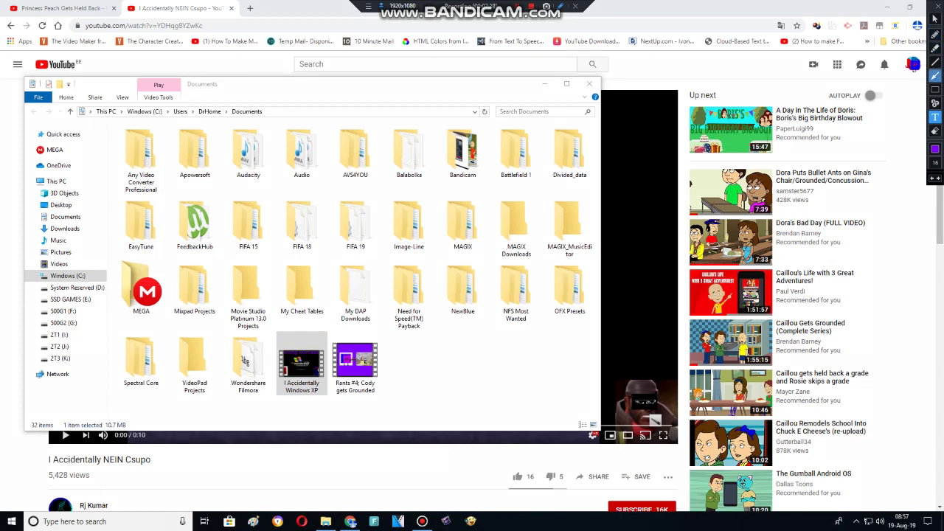
# Step: Add the on-screen text annotation "It's Funny! x2" and place it beside the video files in the Documents window
pyautogui.click(498, 178)
pyautogui.write("lyIt's Fu")
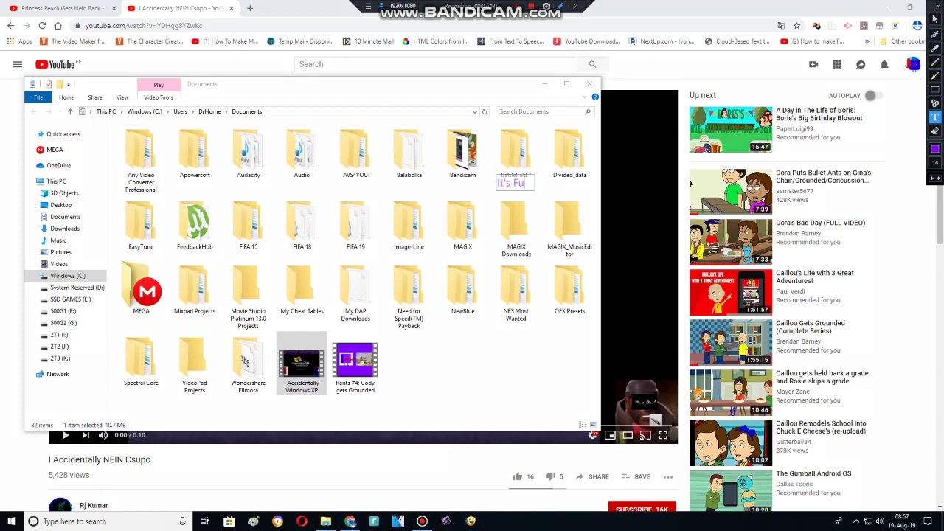
pyautogui.write('nny! x2')
pyautogui.moveTo(527, 182)
pyautogui.mouseDown()
pyautogui.moveTo(417, 343)
pyautogui.moveTo(446, 351)
pyautogui.mouseUp()
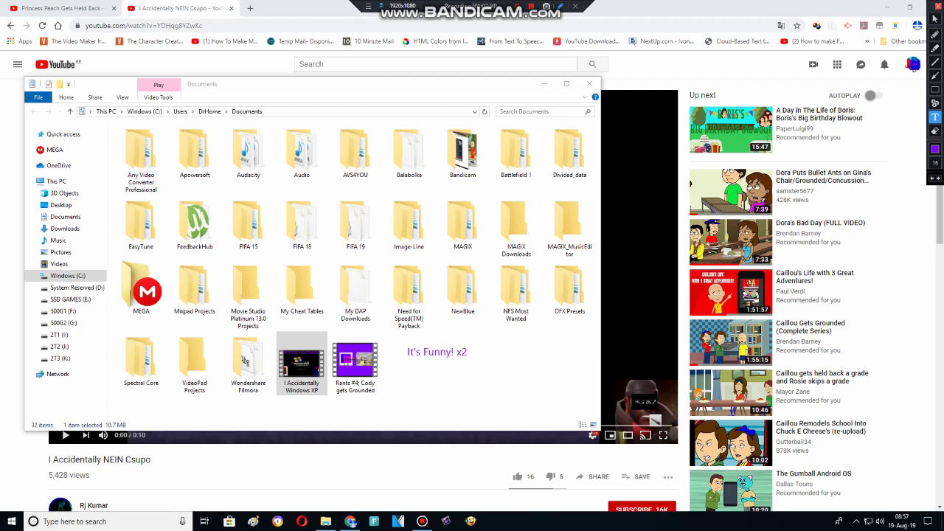
# Step: Add the text annotation "Thank you for watching for making i accidentally x! bye!" and place it just below the video files
pyautogui.click(437, 381)
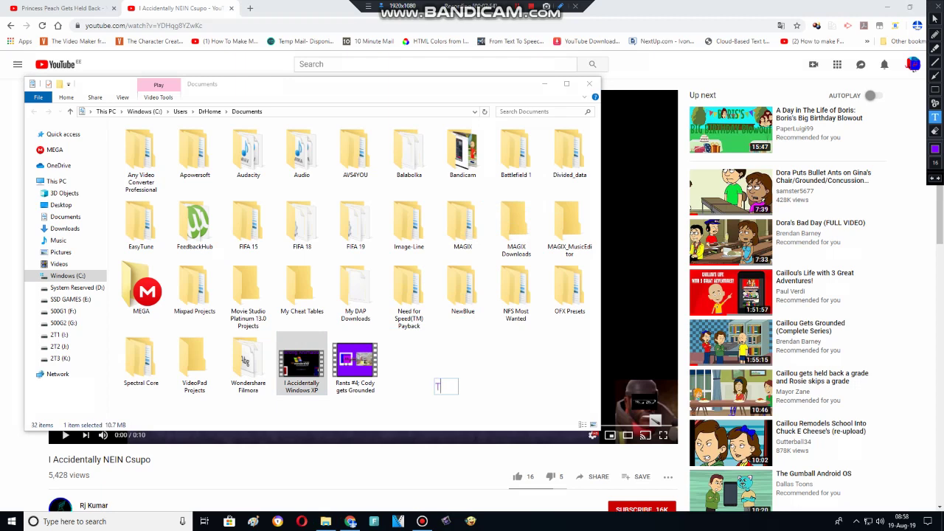
pyautogui.write('hank you for watchin')
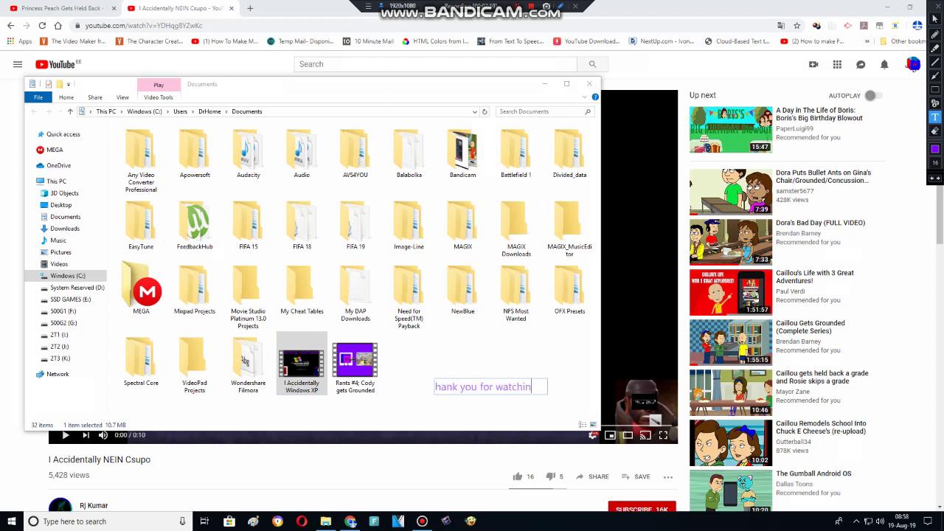
pyautogui.write('g for making i acci')
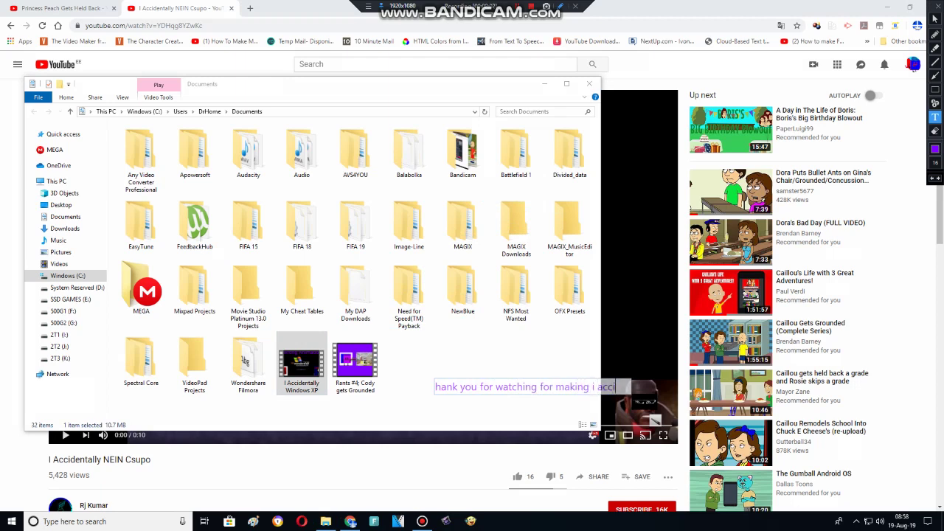
pyautogui.write('dentally x')
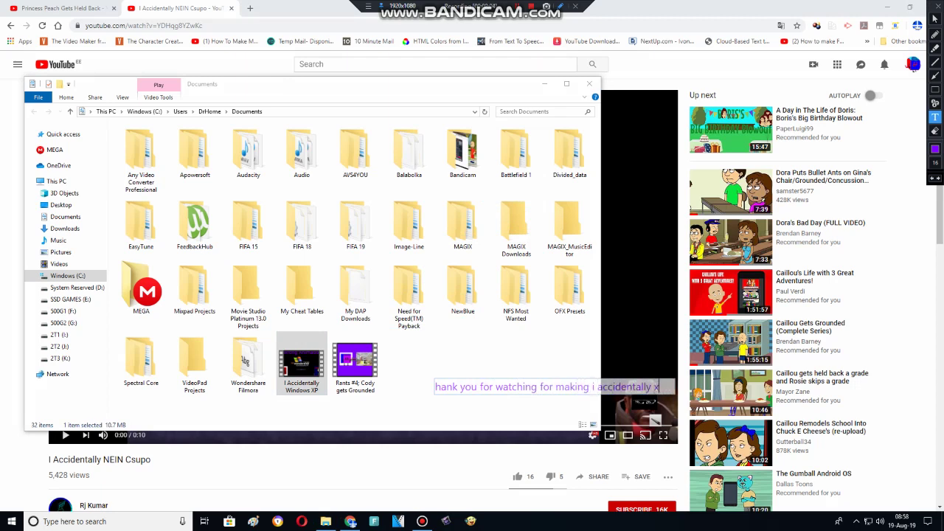
pyautogui.write('! bye!')
pyautogui.click(436, 387)
pyautogui.write('T')
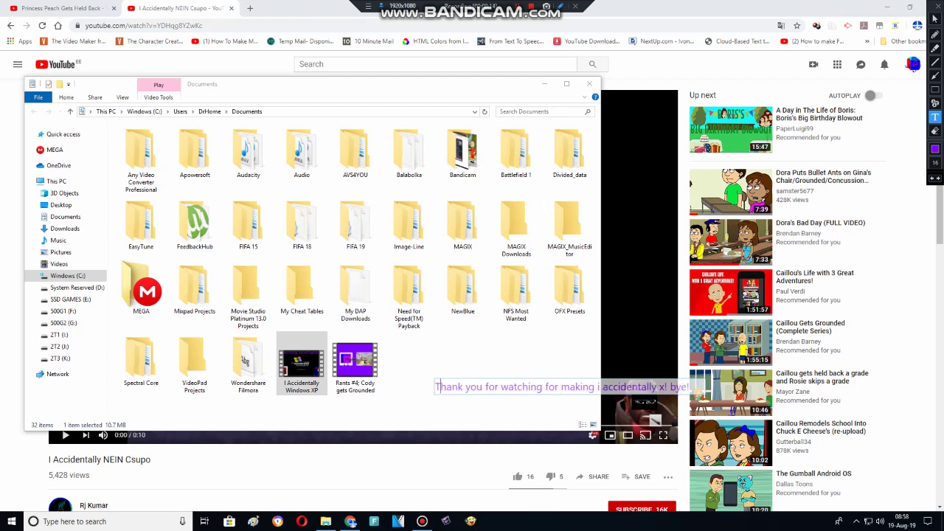
pyautogui.moveTo(443, 386)
pyautogui.mouseDown()
pyautogui.moveTo(394, 382)
pyautogui.moveTo(202, 400)
pyautogui.mouseUp()
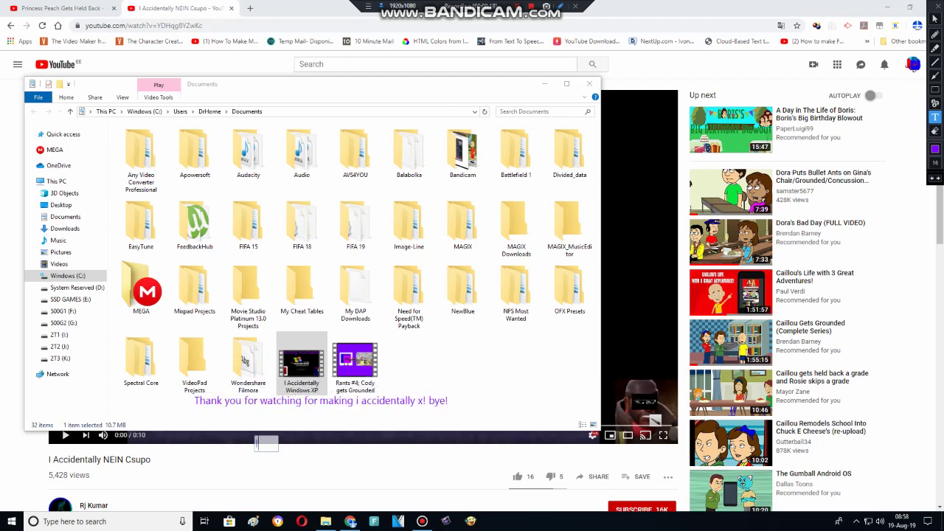
# Step: Add an "Inspired by" text annotation crediting the creator's channel name and place it under the thank-you line
pyautogui.write('Inc')
pyautogui.write('spired by')
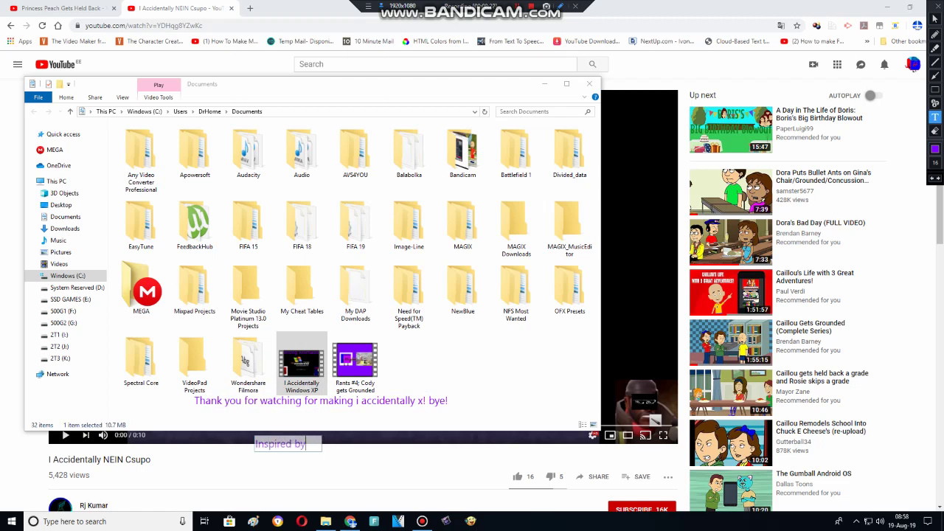
pyautogui.write(' Sdridsdj')
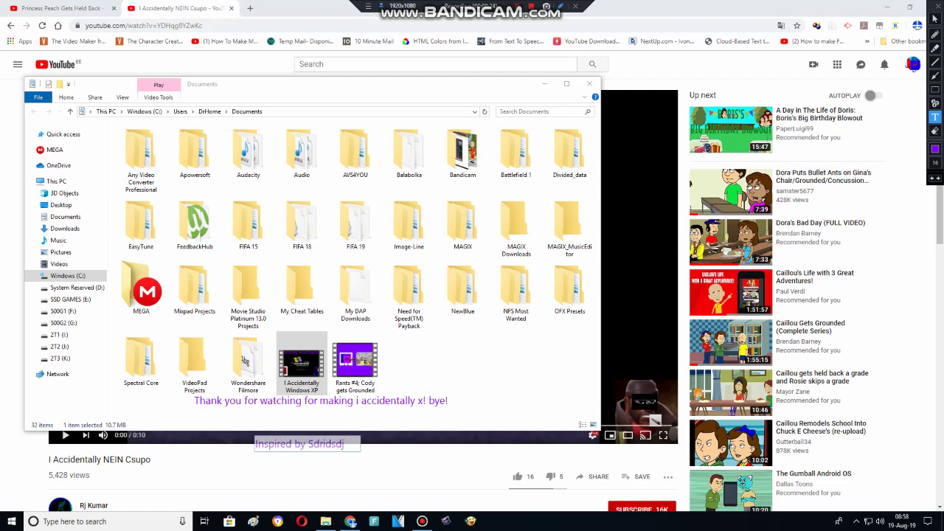
pyautogui.write(' The Aweso')
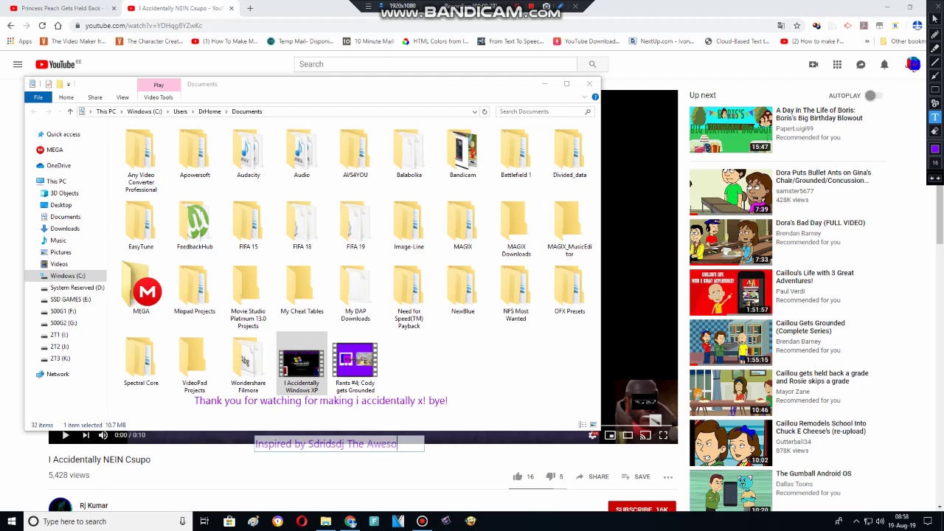
pyautogui.write('meme')
pyautogui.press('Escape')
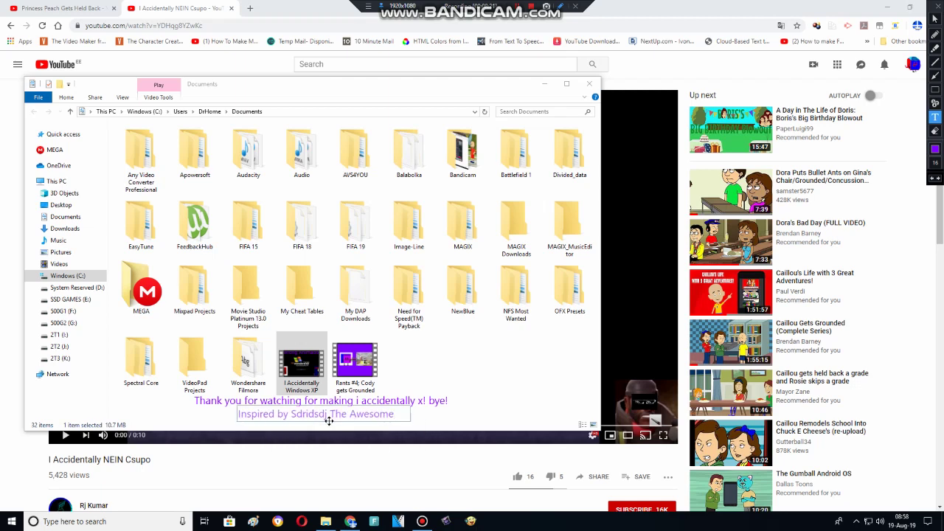